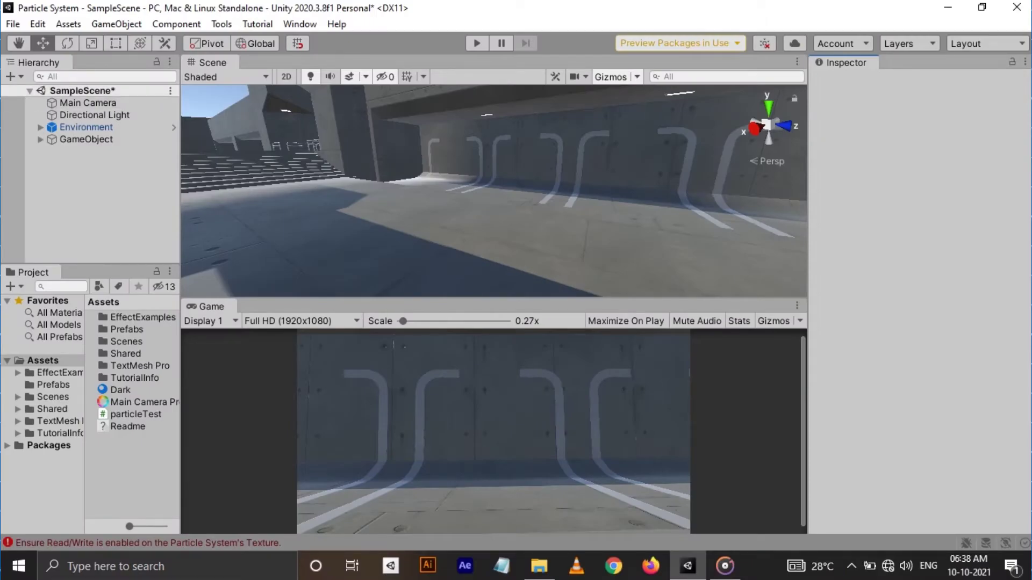
# Step: Add a Particle System effect to the scene and keep its default name
pyautogui.rightClick(76, 166)
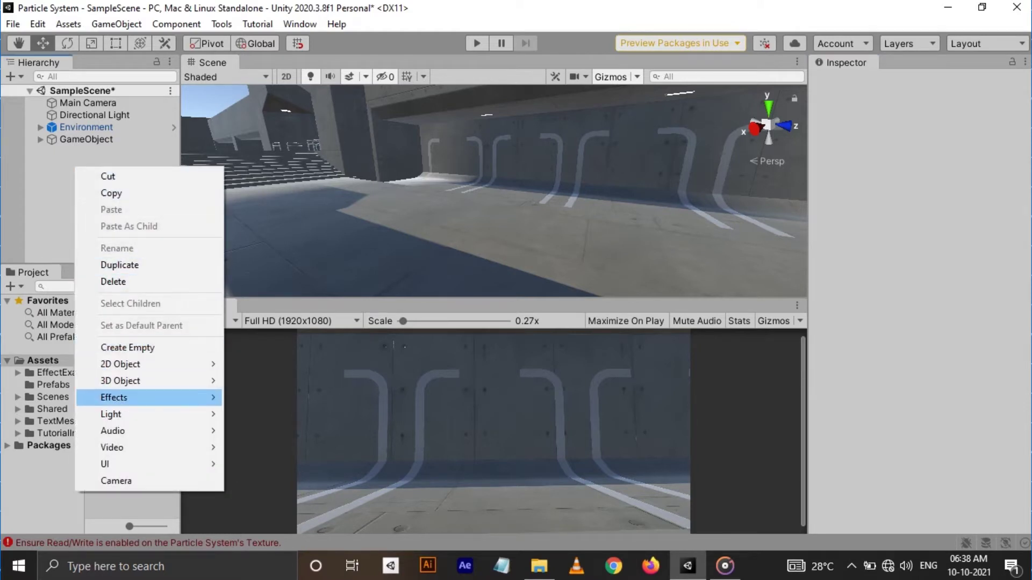
pyautogui.moveTo(134, 397)
pyautogui.click(276, 397)
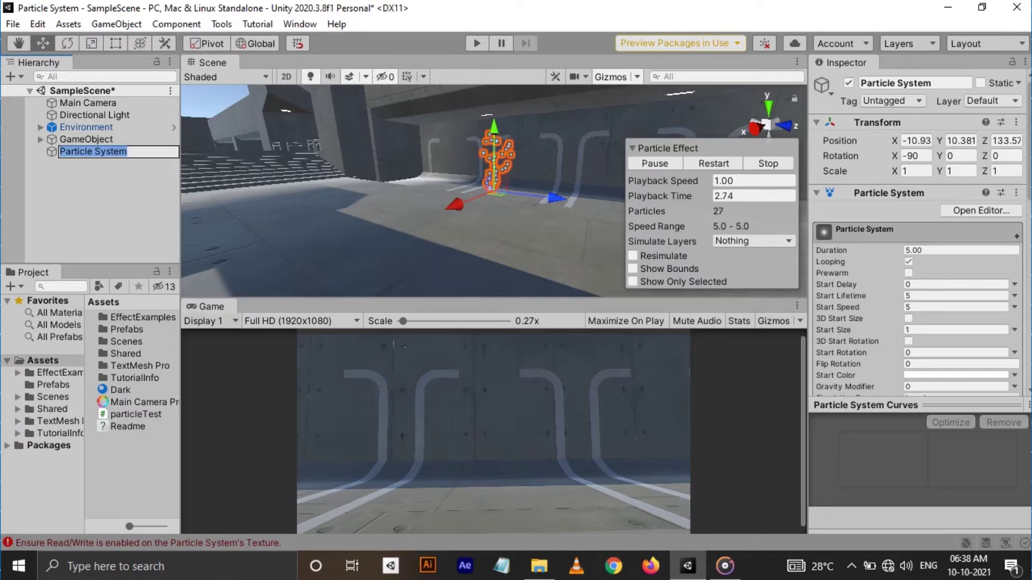
pyautogui.click(105, 200)
# Step: Paste the copied component values into the Particle System's Transform
pyautogui.click(93, 151)
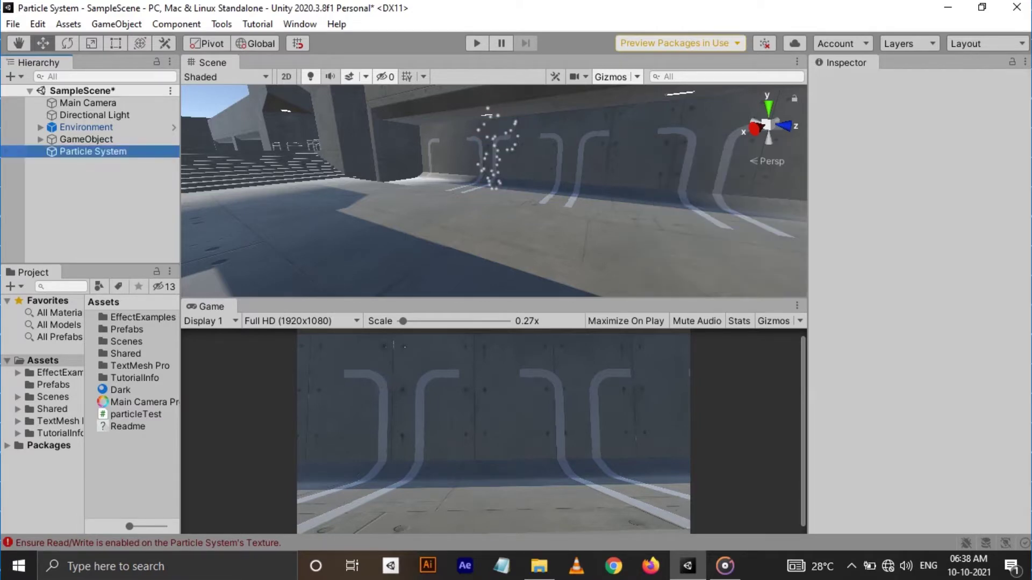
pyautogui.click(1016, 122)
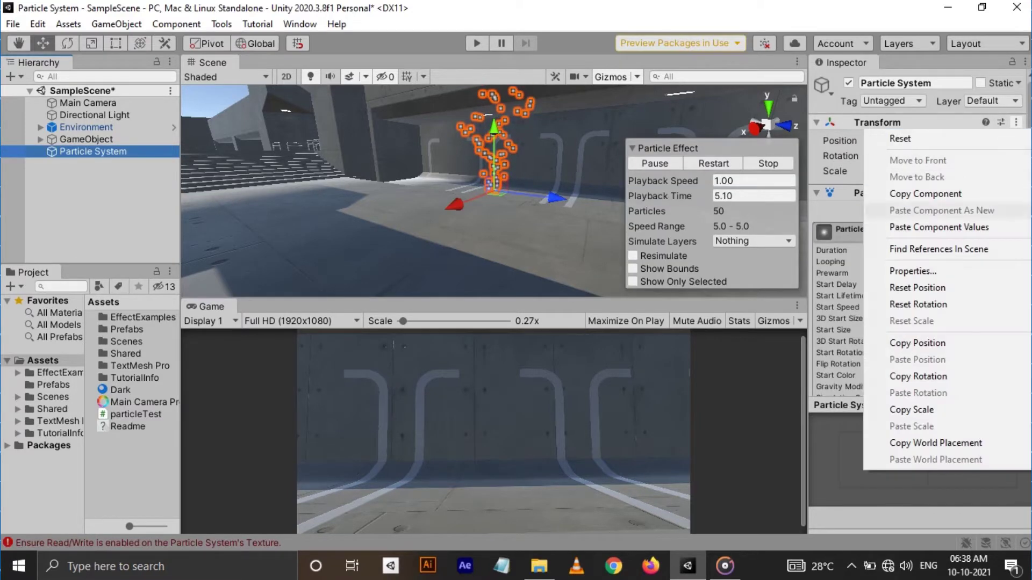
pyautogui.click(939, 226)
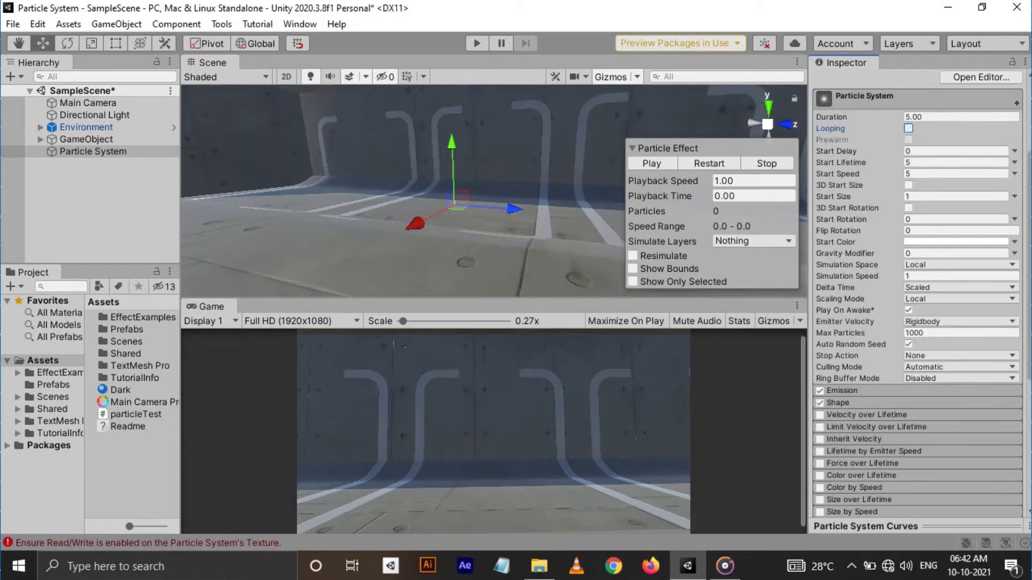
# Step: Preview the effect without looping, turn Looping back on, and play it again
pyautogui.click(652, 164)
pyautogui.click(908, 128)
pyautogui.click(652, 163)
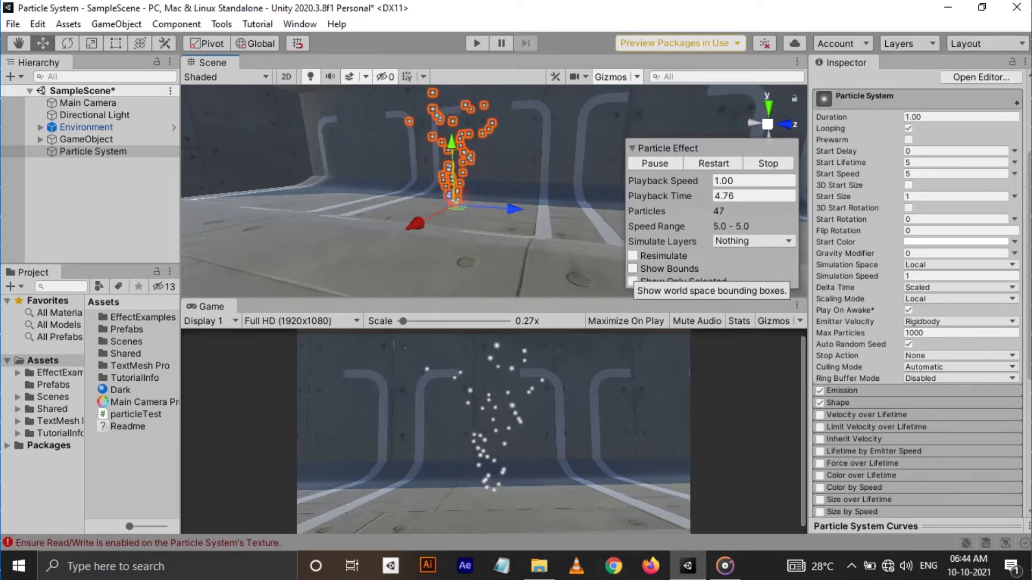
# Step: Enable Prewarm on the Particle System and replay the effect from the start
pyautogui.click(769, 163)
pyautogui.click(908, 139)
pyautogui.click(648, 163)
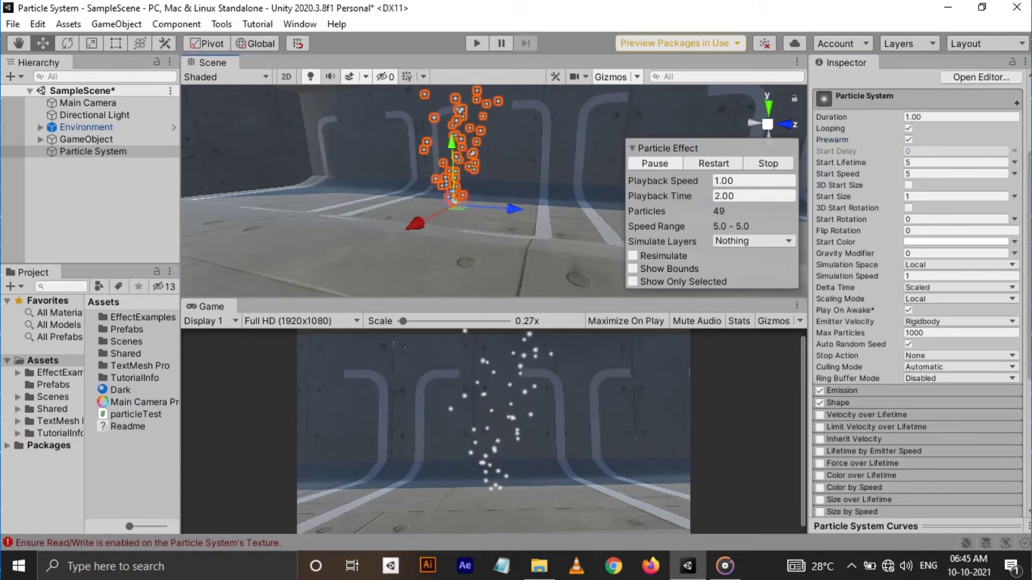
pyautogui.click(764, 164)
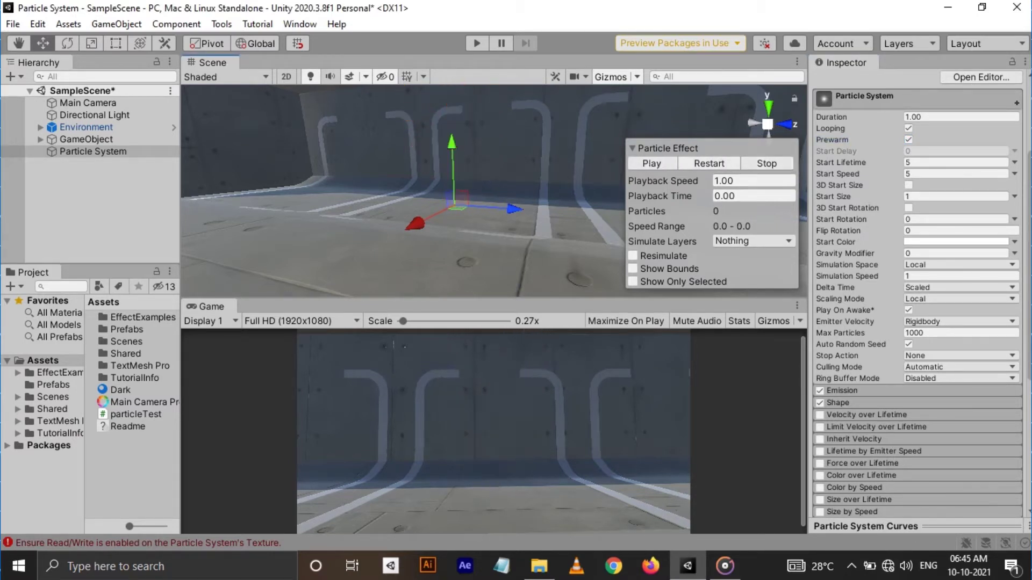
pyautogui.click(654, 164)
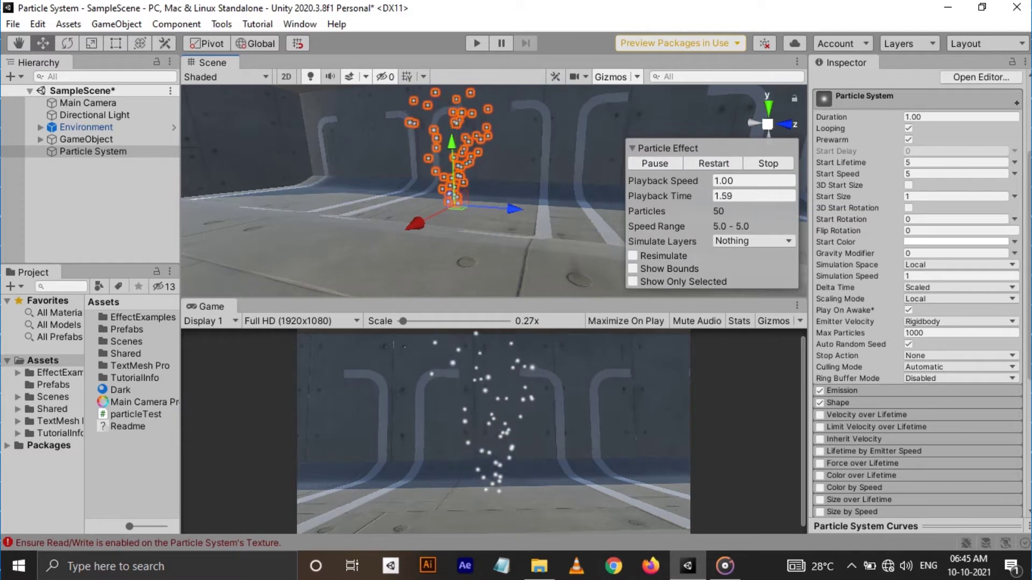
# Step: Set the particles' Start Lifetime to 2 and turn Prewarm off
pyautogui.click(957, 190)
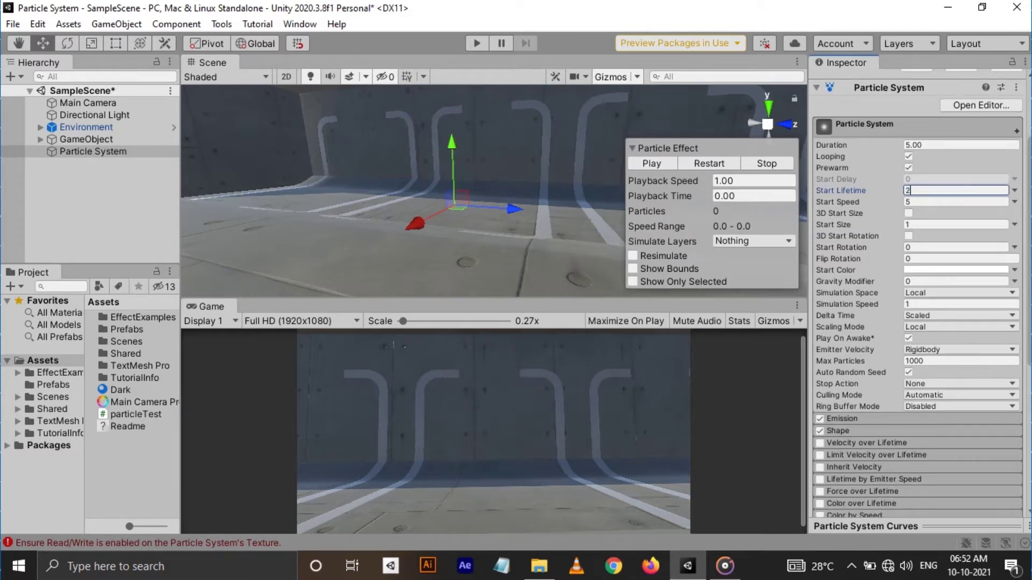
pyautogui.press('Return')
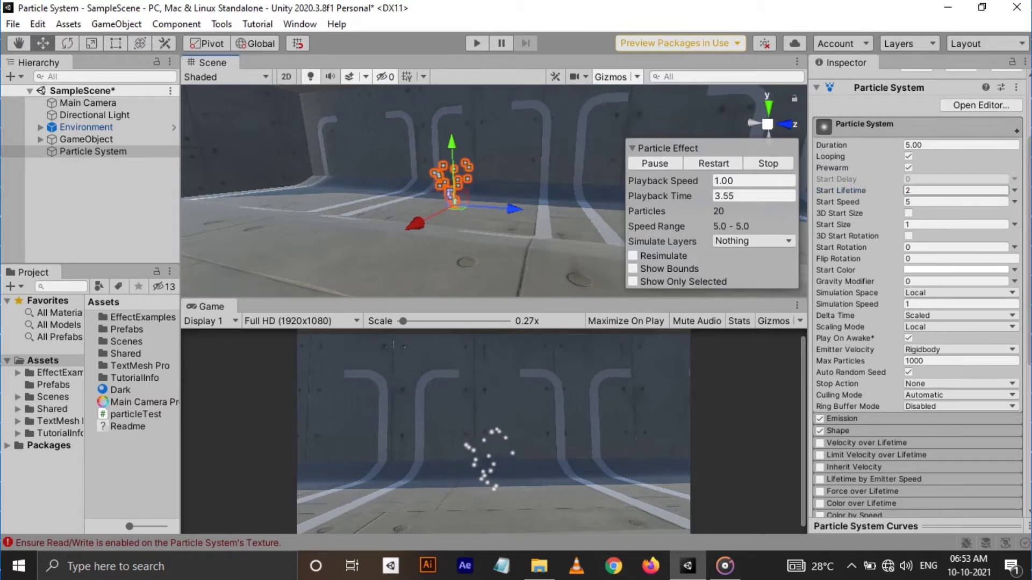
pyautogui.click(909, 167)
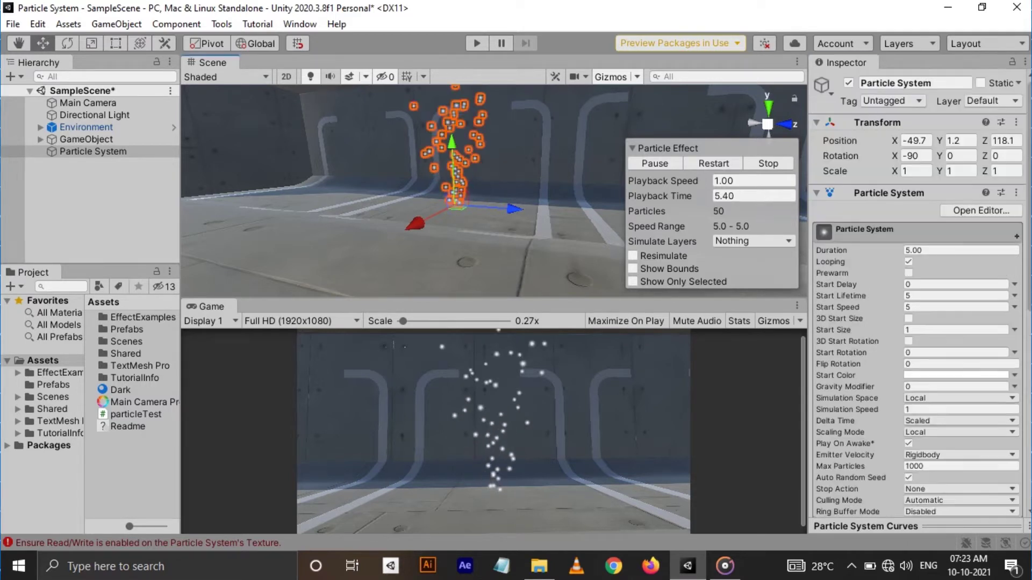
# Step: Raise the particles' Start Speed to 33.15 and stop the effect preview
pyautogui.click(957, 307)
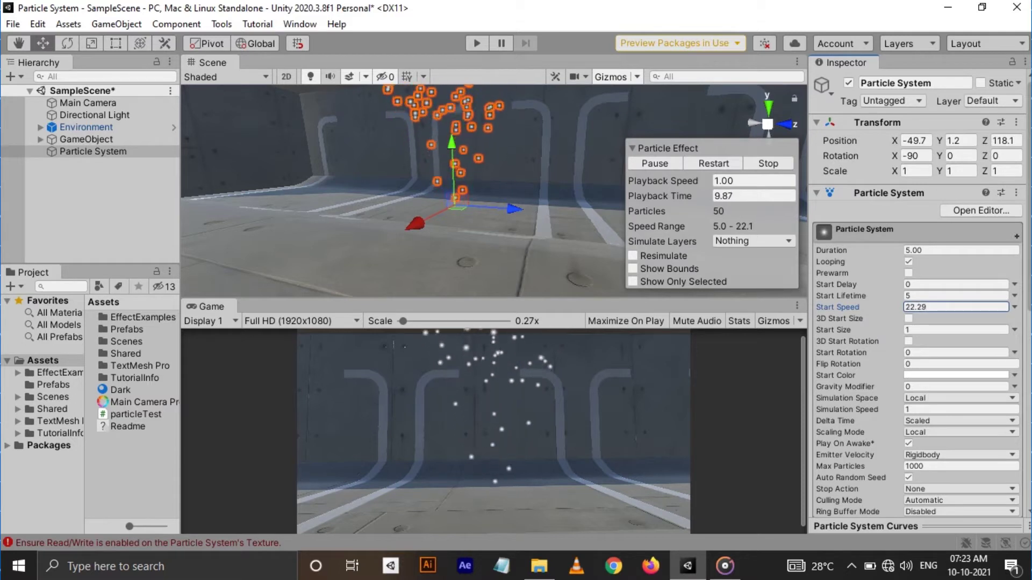
pyautogui.moveTo(181, 198); pyautogui.dragTo(199, 199)
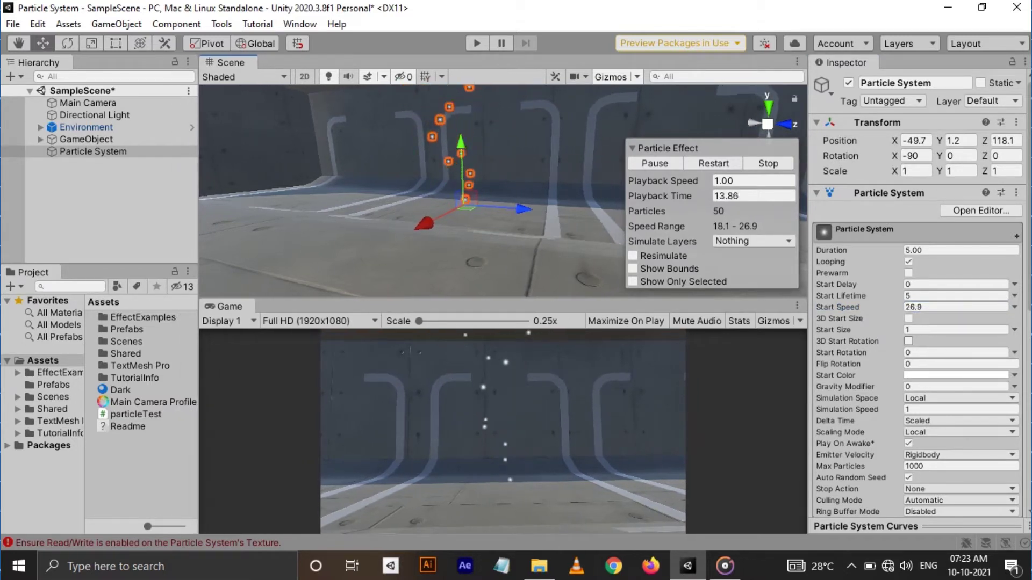
pyautogui.click(838, 307)
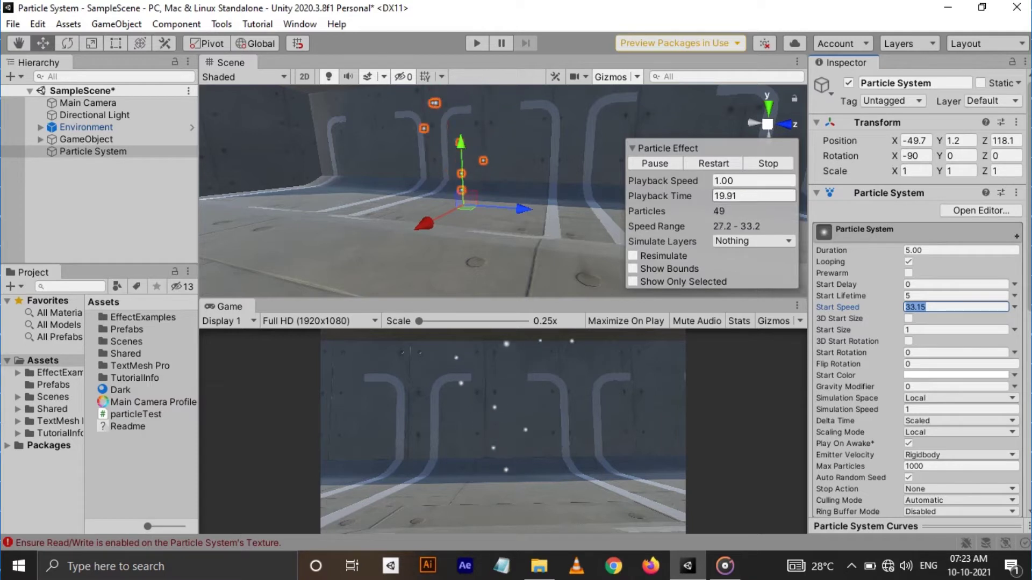
pyautogui.click(768, 163)
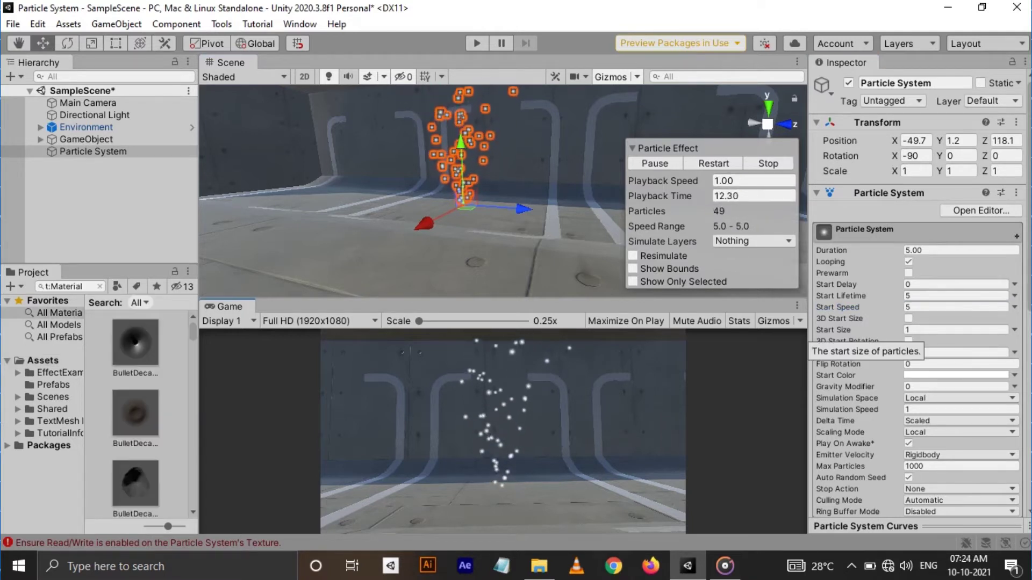
# Step: Increase the particles' Start Size to 13.8 and set their Start Color to green
pyautogui.moveTo(841, 331); pyautogui.dragTo(861, 331)
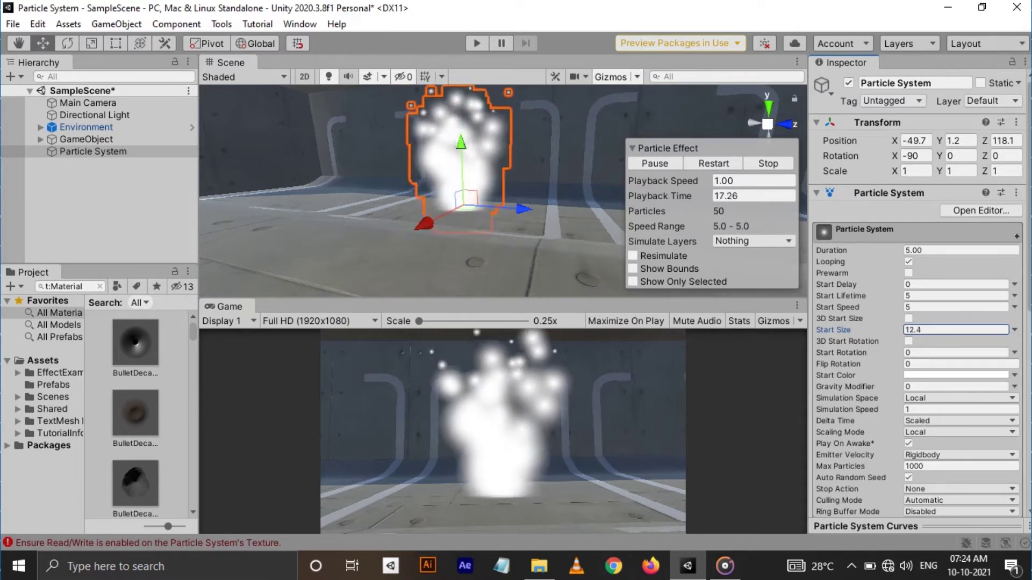
pyautogui.moveTo(842, 330); pyautogui.dragTo(853, 331)
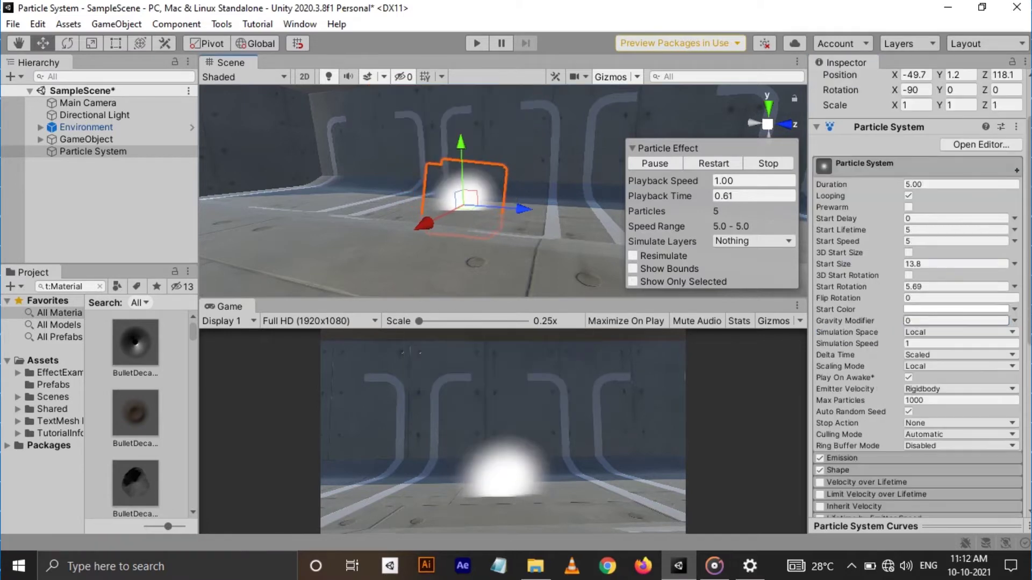
pyautogui.click(956, 310)
pyautogui.moveTo(944, 276)
pyautogui.mouseDown()
pyautogui.moveTo(966, 267)
pyautogui.moveTo(959, 284)
pyautogui.moveTo(900, 298)
pyautogui.mouseUp()
pyautogui.moveTo(900, 243)
pyautogui.mouseDown()
pyautogui.moveTo(956, 232)
pyautogui.moveTo(991, 249)
pyautogui.mouseUp()
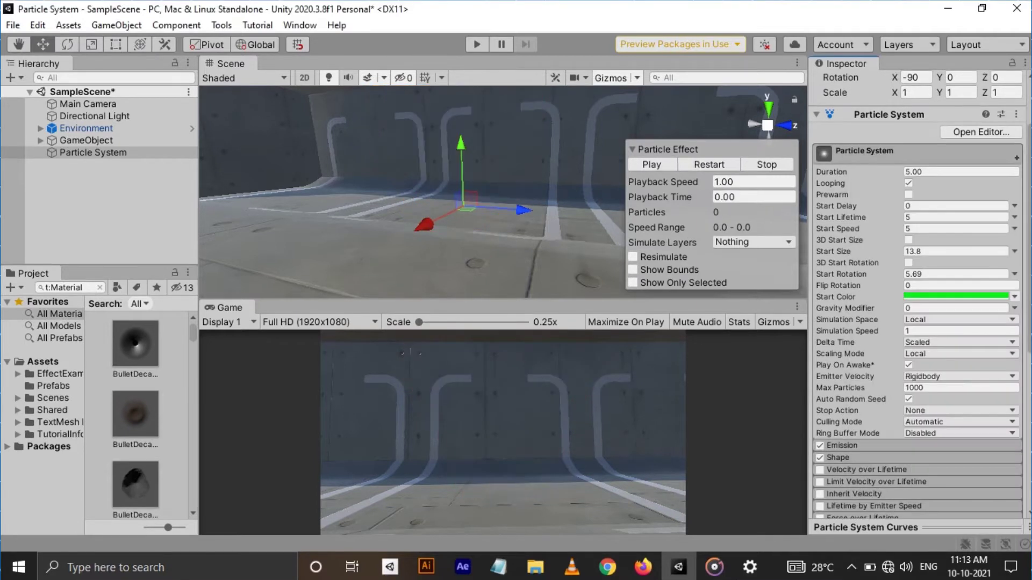
# Step: Change the Start Color mode to Random Between Two Colors
pyautogui.click(1014, 297)
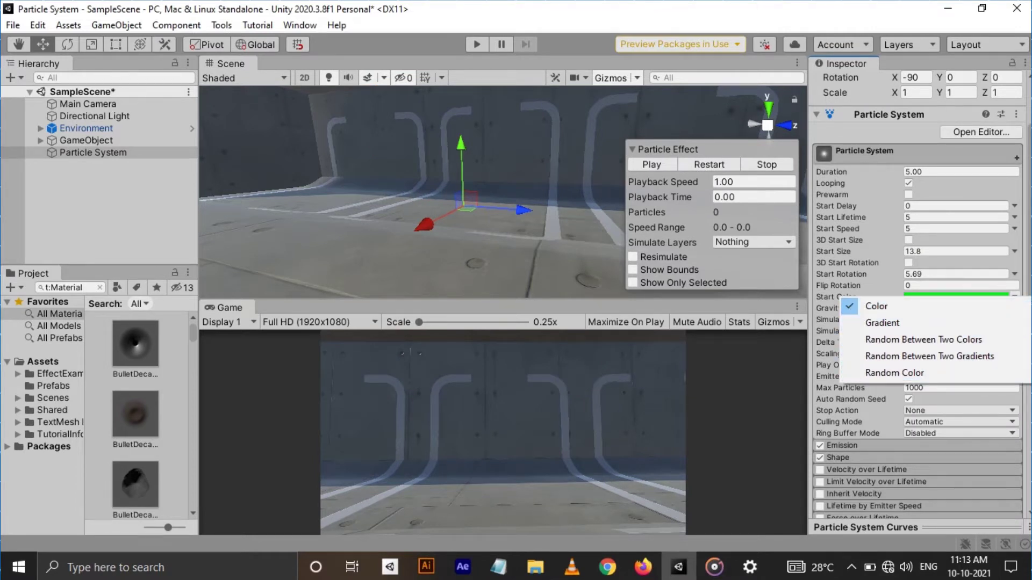
pyautogui.click(1014, 274)
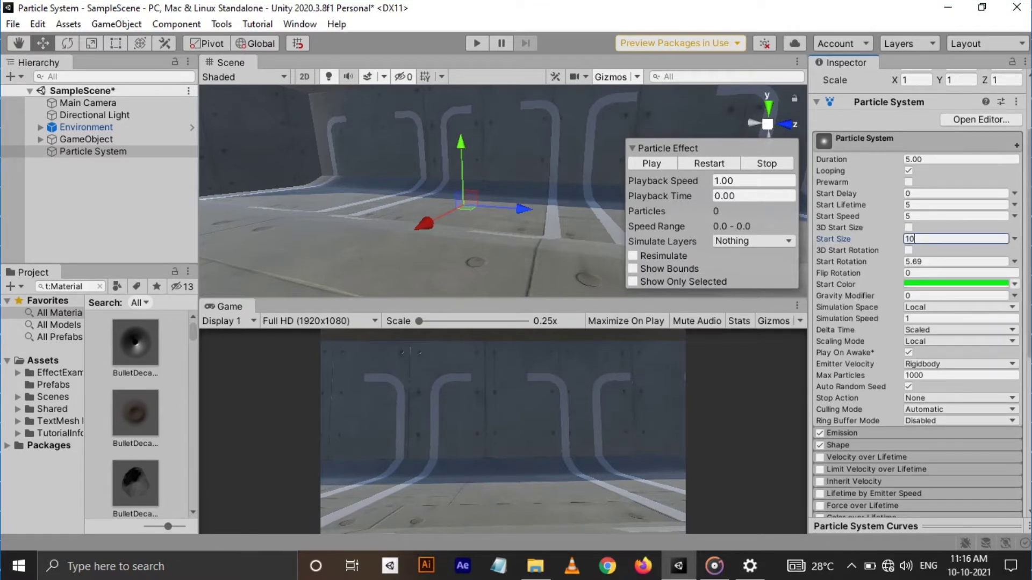
pyautogui.click(1015, 285)
pyautogui.click(923, 329)
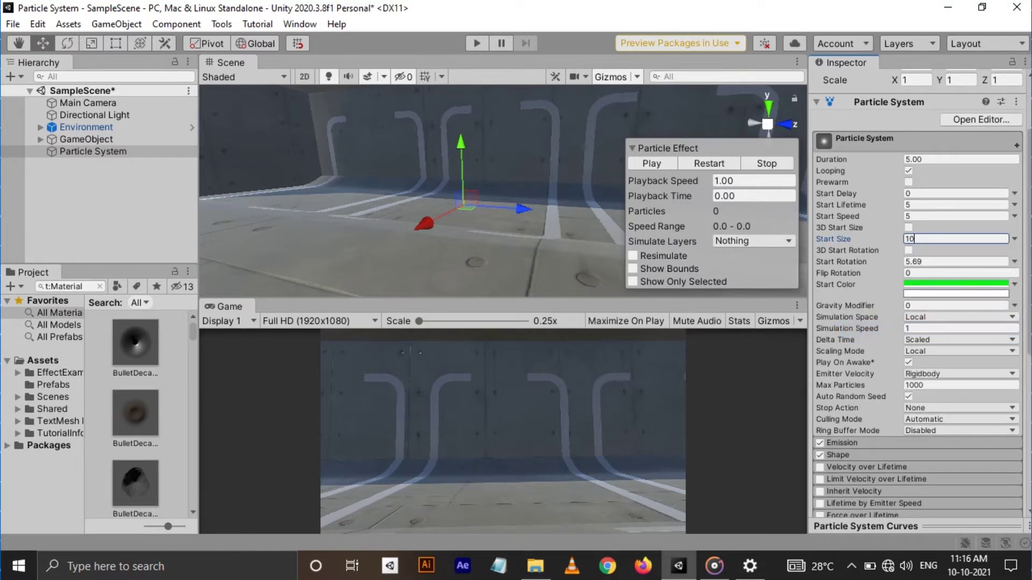
# Step: Set the second Start Color to red (FF0000) and play the effect
pyautogui.click(956, 294)
pyautogui.moveTo(978, 265); pyautogui.dragTo(983, 262)
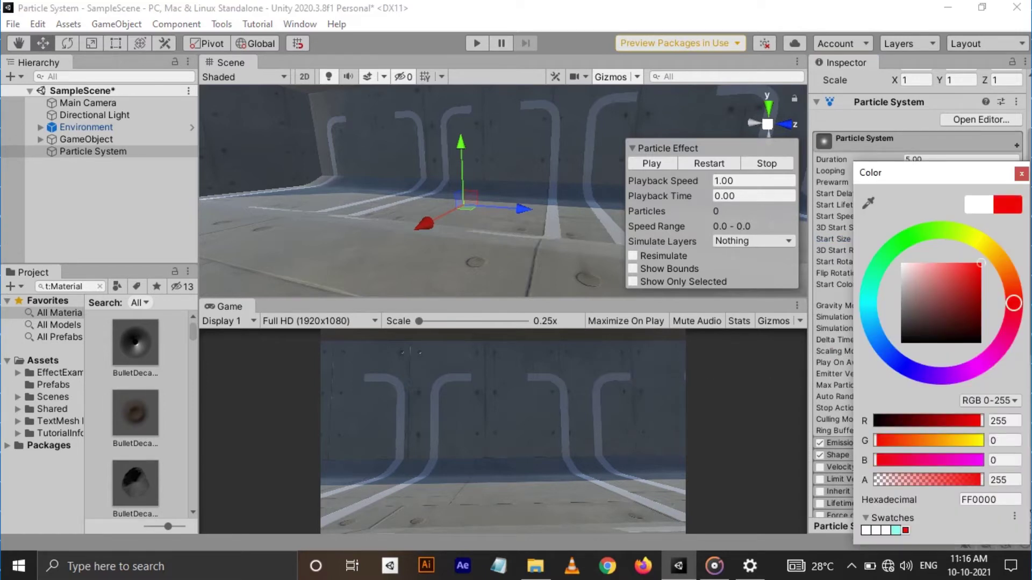
pyautogui.click(1022, 174)
pyautogui.click(652, 163)
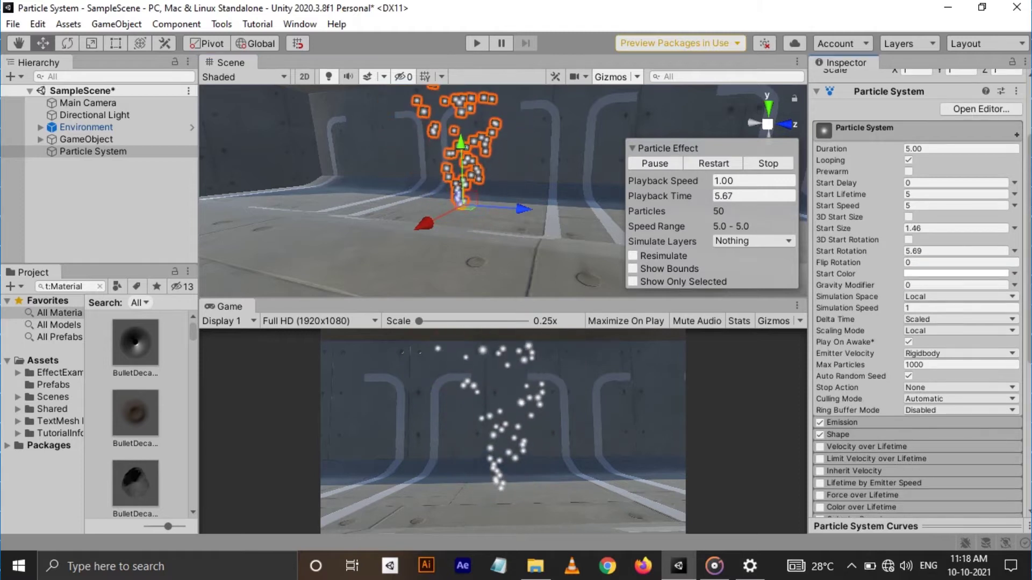
# Step: Lower the Gravity Modifier to -8.6 and play the effect while moving the emitter along the Z axis in Local Simulation Space
pyautogui.moveTo(874, 285); pyautogui.dragTo(844, 286)
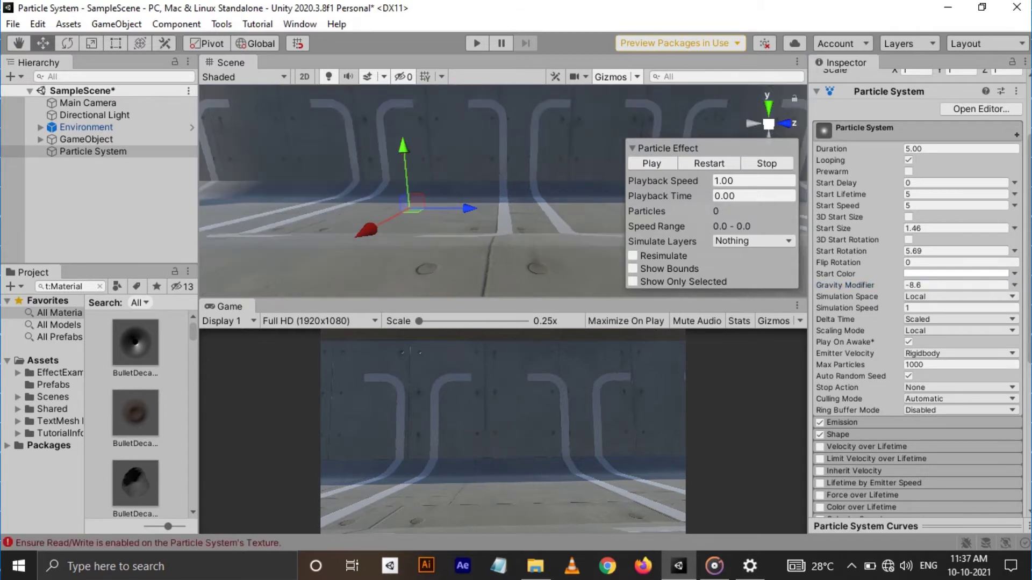
pyautogui.click(960, 297)
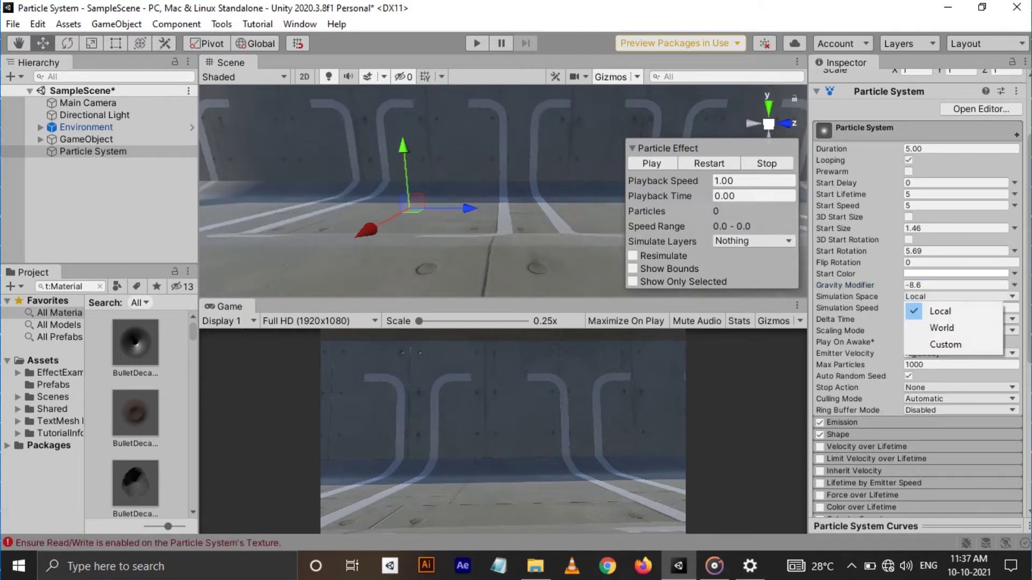
pyautogui.click(930, 307)
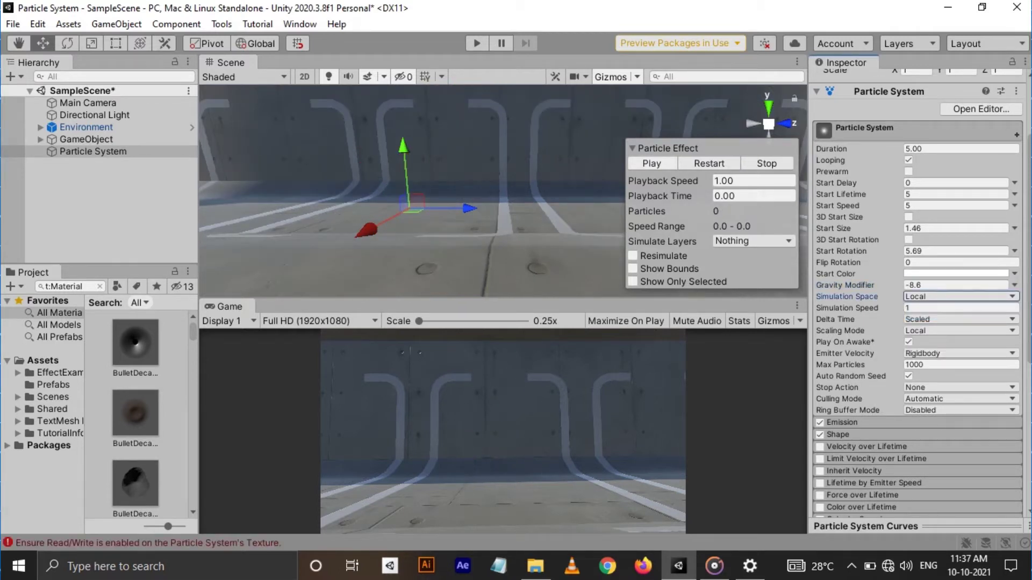
pyautogui.click(652, 164)
pyautogui.moveTo(469, 208); pyautogui.dragTo(571, 208)
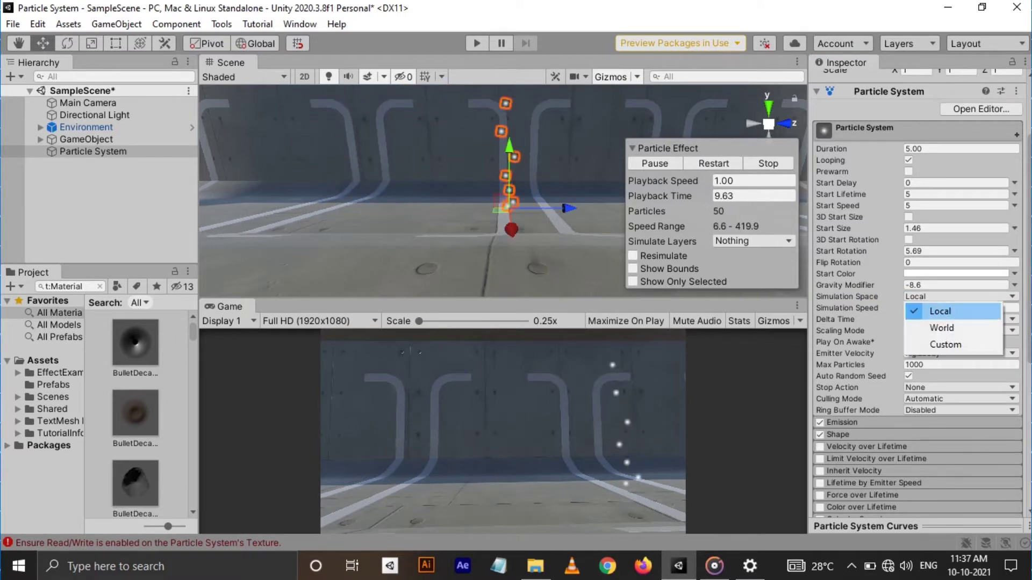
# Step: Test the World Simulation Space by moving the emitter back and forth along the Z axis, and lower the Simulation Speed
pyautogui.click(942, 328)
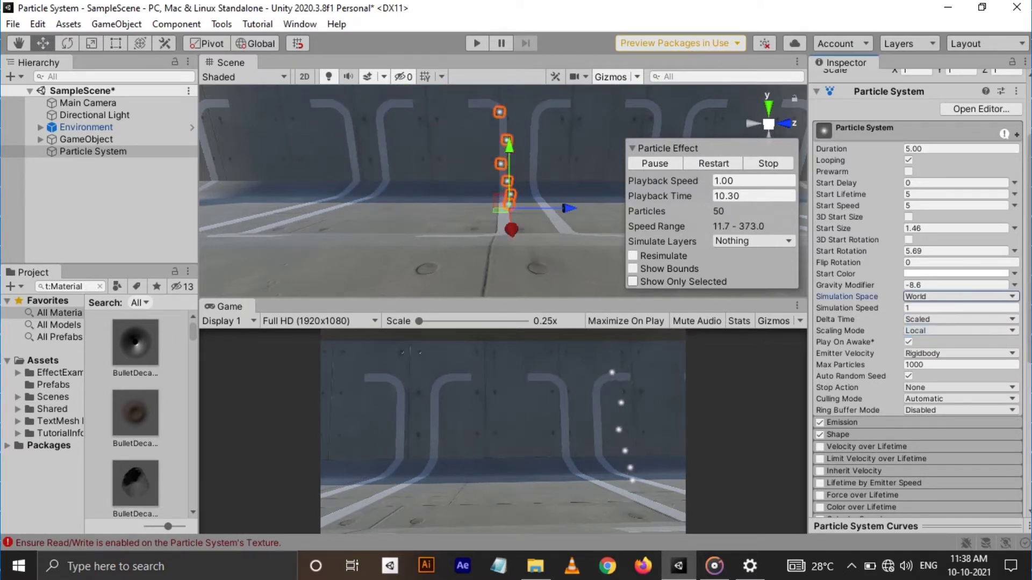
pyautogui.moveTo(454, 209); pyautogui.dragTo(430, 209)
pyautogui.moveTo(430, 208); pyautogui.dragTo(488, 209)
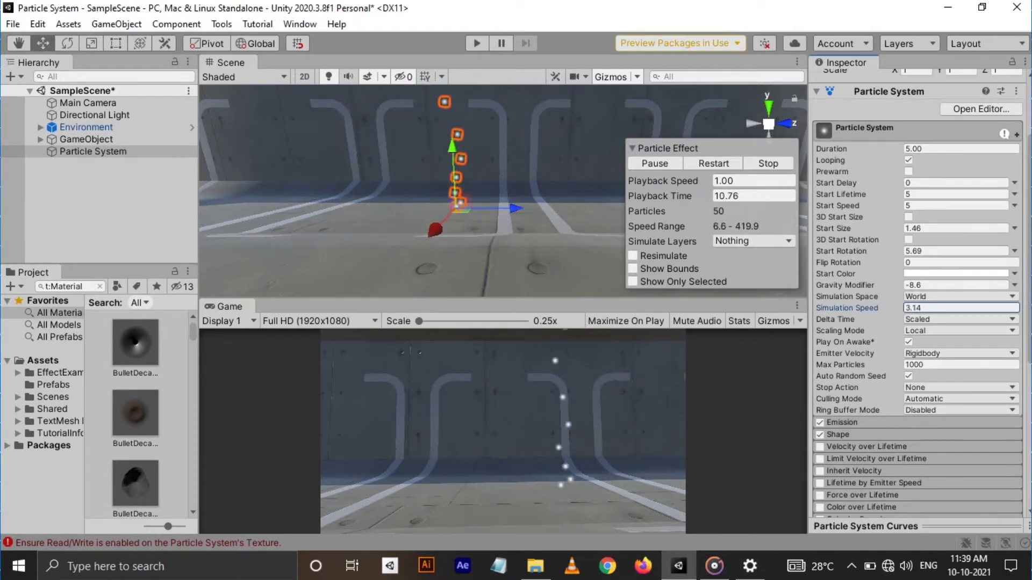
pyautogui.moveTo(851, 308)
pyautogui.mouseDown()
pyautogui.moveTo(827, 308)
pyautogui.moveTo(941, 308)
pyautogui.moveTo(843, 308)
pyautogui.mouseUp()
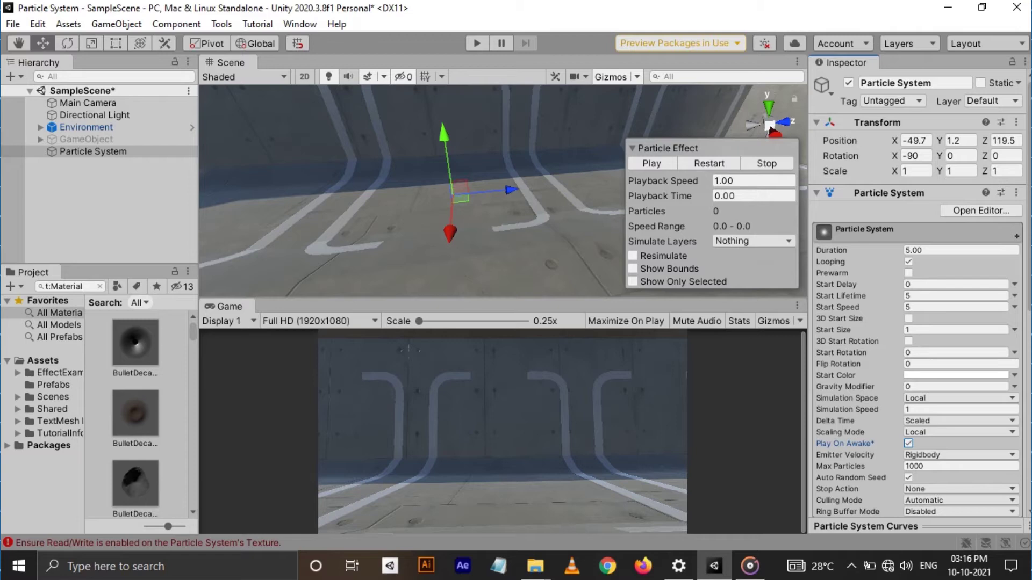
# Step: Run the scene with Play On Awake enabled and open the Emitter Velocity options
pyautogui.hotkey('ctrl', 'p')
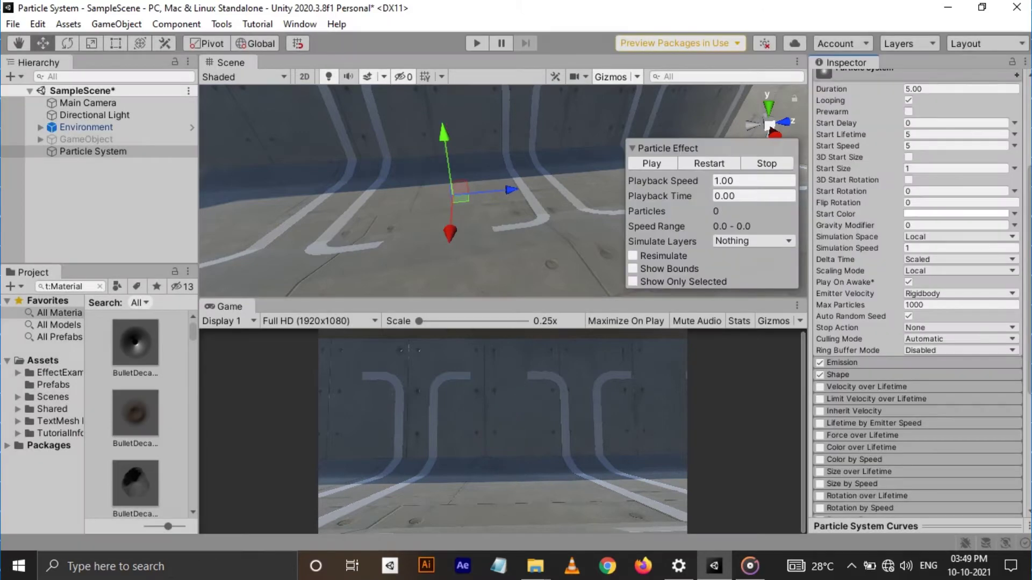
pyautogui.click(958, 293)
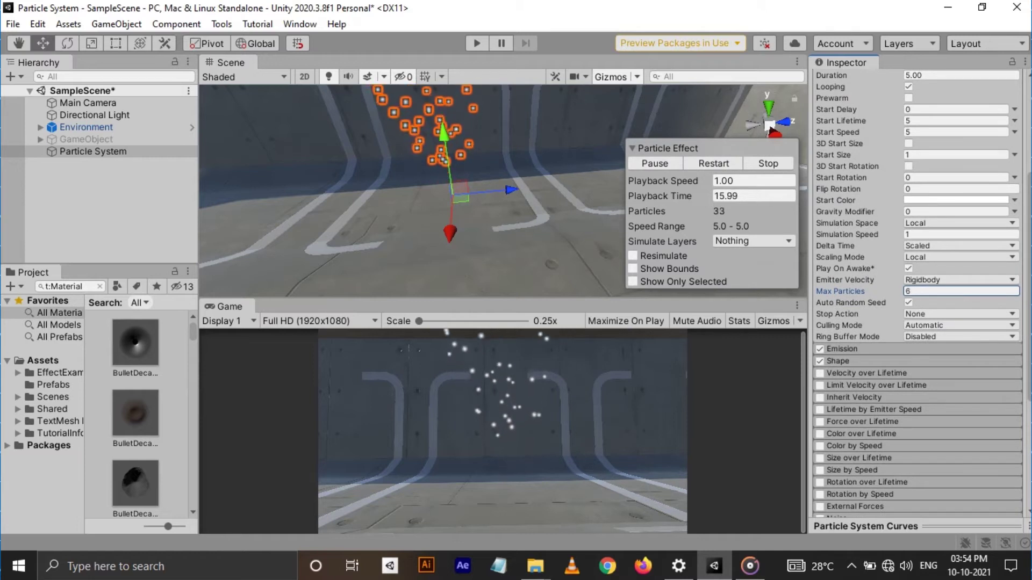
# Step: Vary the Max Particles limit while the effect plays, finishing at 1503
pyautogui.write('29')
pyautogui.moveTo(849, 291); pyautogui.dragTo(841, 292)
pyautogui.press('BackSpace')
pyautogui.write('45')
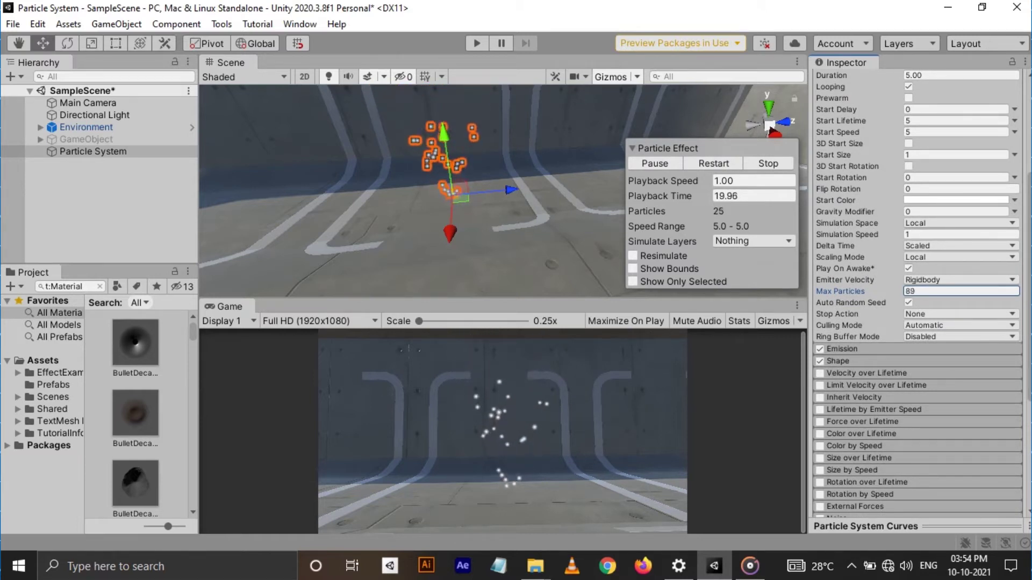
pyautogui.moveTo(860, 292); pyautogui.dragTo(1022, 292)
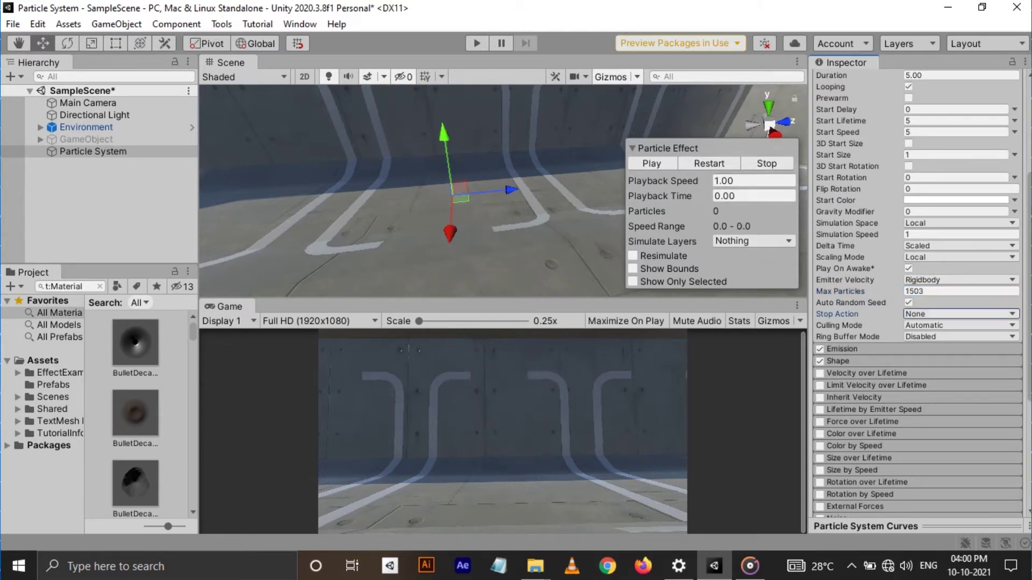
# Step: Look through the Stop Action options and the Culling Mode options of the particle system
pyautogui.click(960, 314)
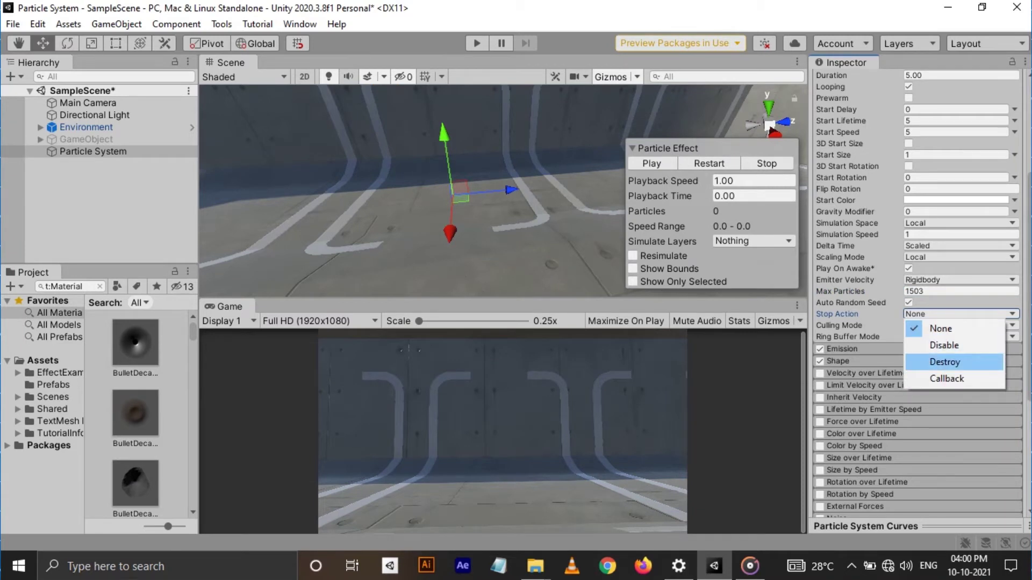
pyautogui.press('Down')
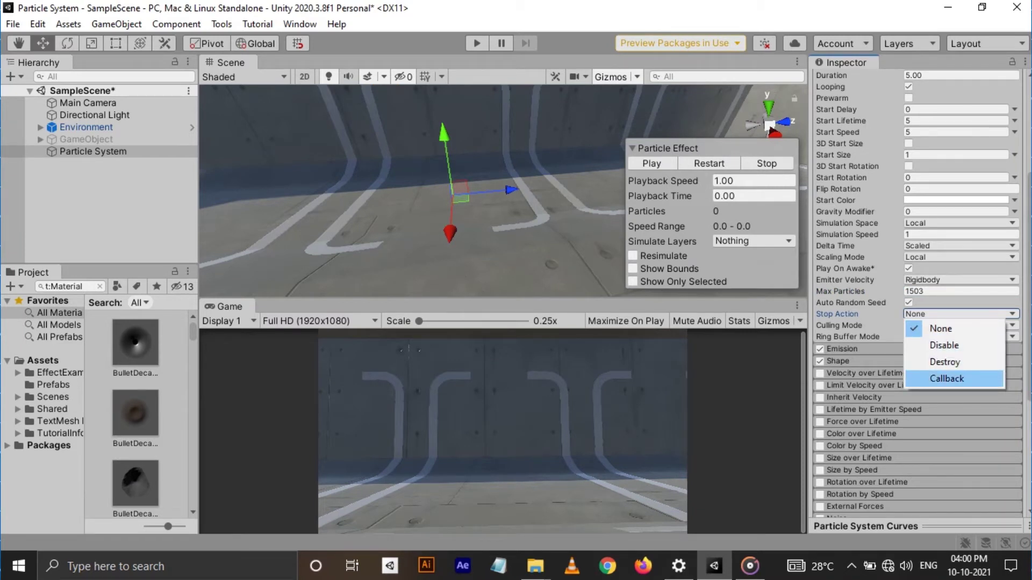
pyautogui.press('Up')
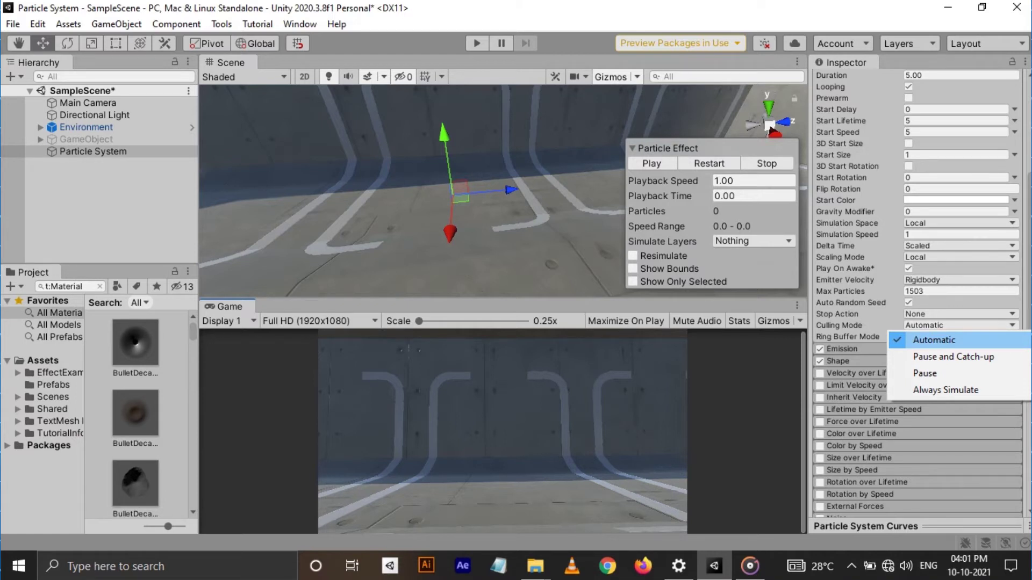
pyautogui.press('Escape')
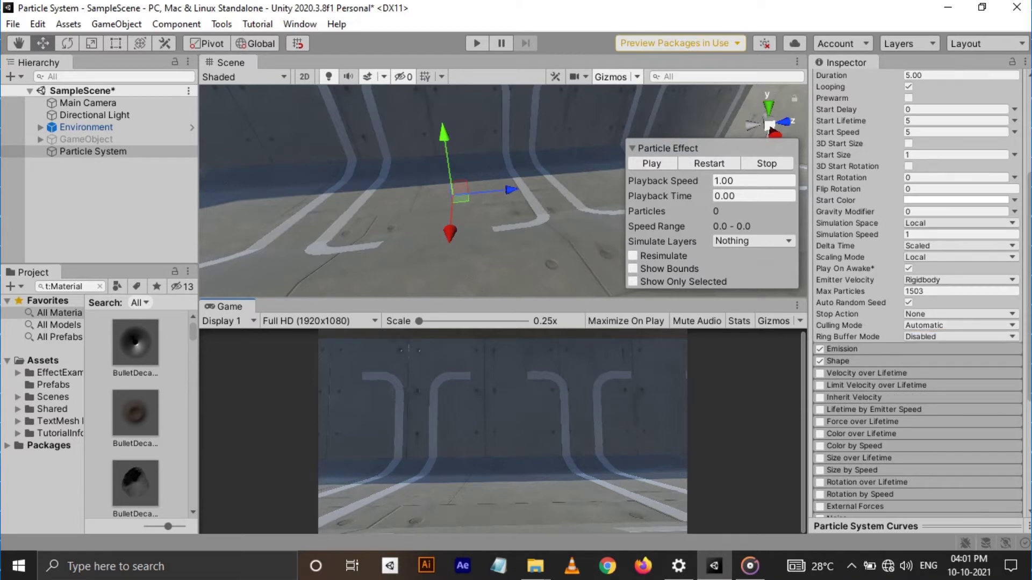
pyautogui.click(960, 325)
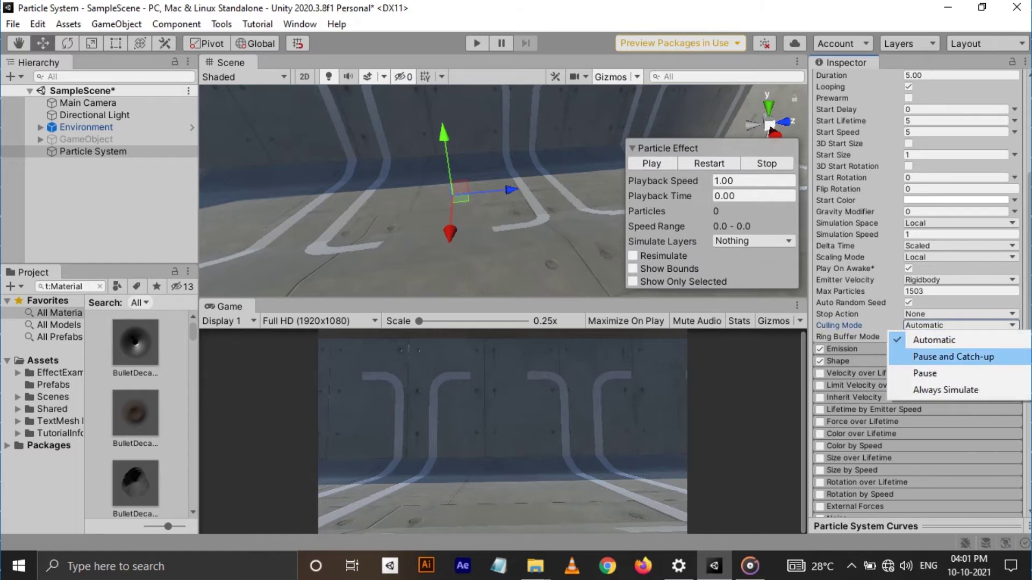
pyautogui.press('Up')
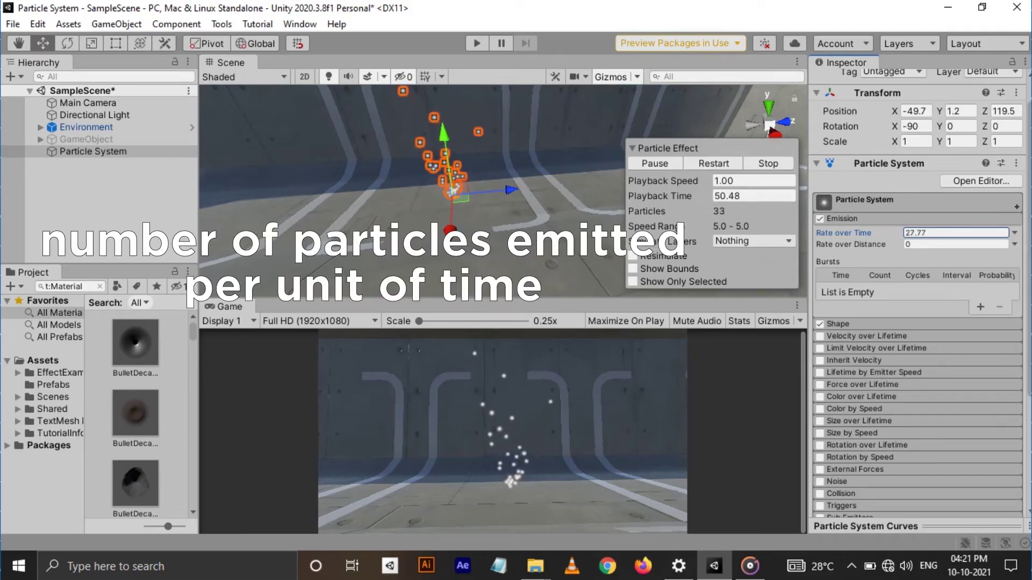
# Step: Raise the Emission Rate over Time, and test Rate over Distance at 11.7 by moving the emitter back along the Z axis
pyautogui.moveTo(843, 233); pyautogui.dragTo(1000, 233)
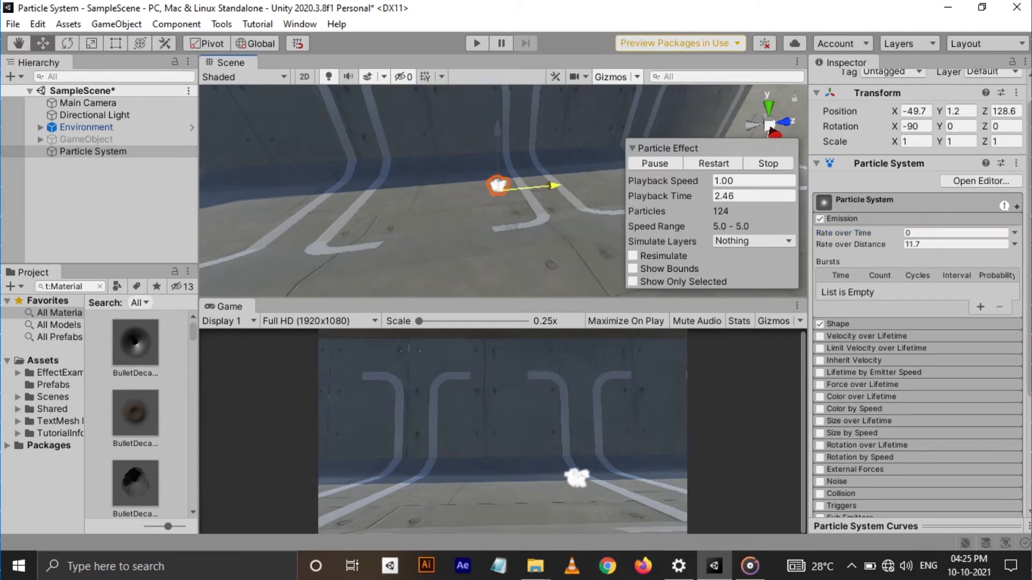
pyautogui.moveTo(554, 186); pyautogui.dragTo(434, 194)
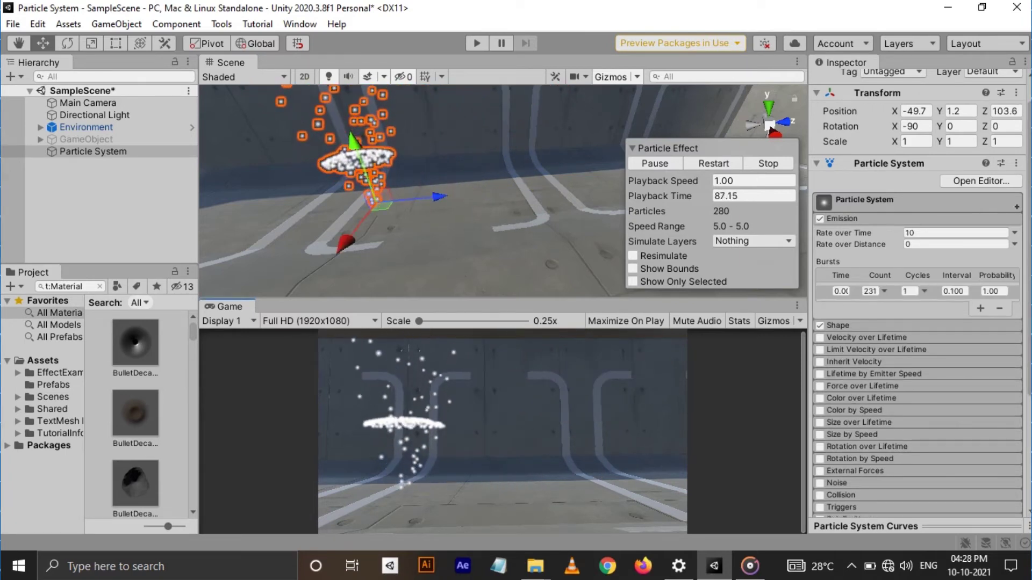
# Step: Enlarge the Game view, expand the Shape module, and try the Sphere and Donut emitter shapes
pyautogui.moveTo(503, 299); pyautogui.dragTo(503, 277)
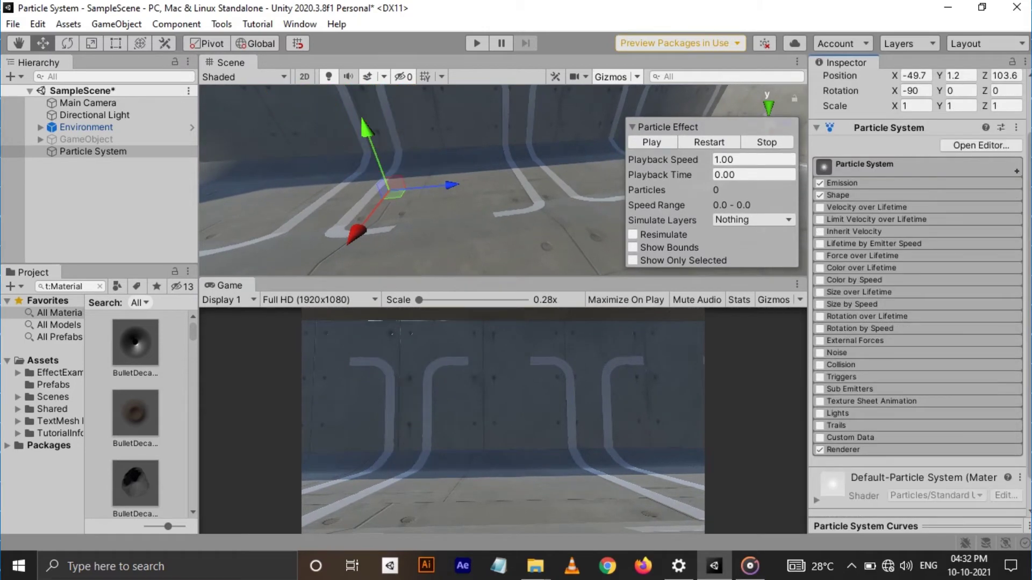
pyautogui.click(909, 195)
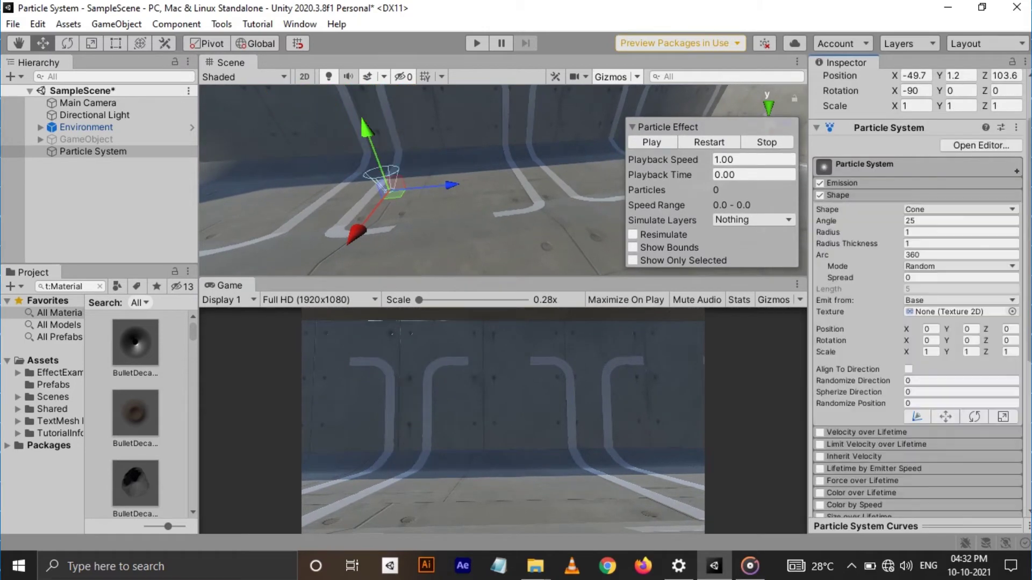
pyautogui.click(960, 209)
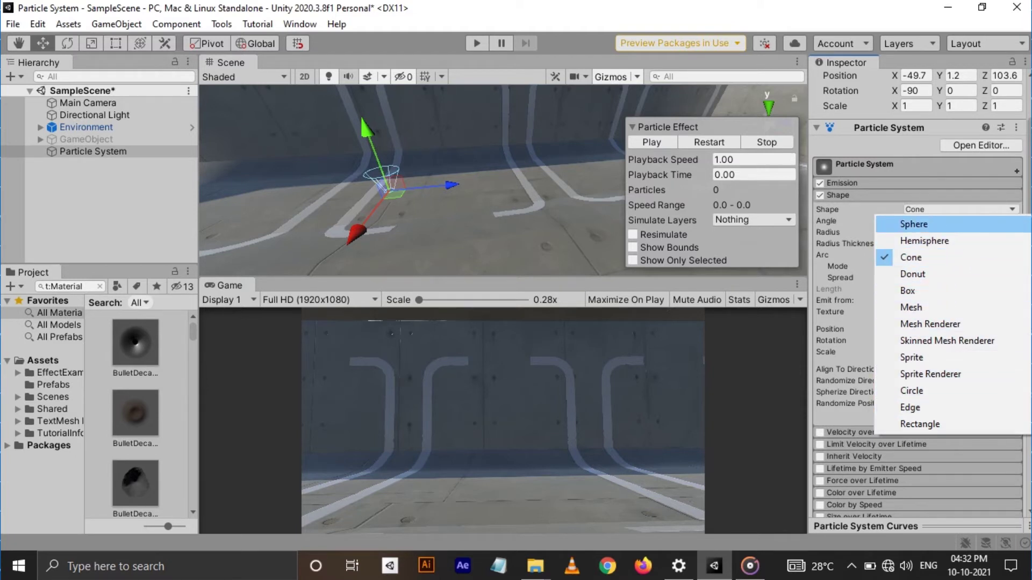
pyautogui.click(914, 223)
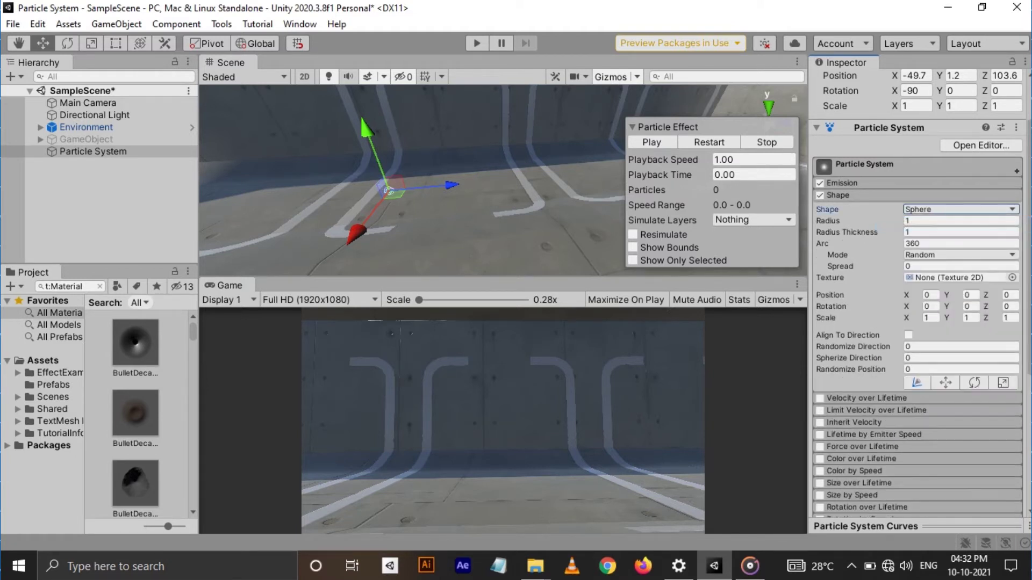
pyautogui.click(959, 209)
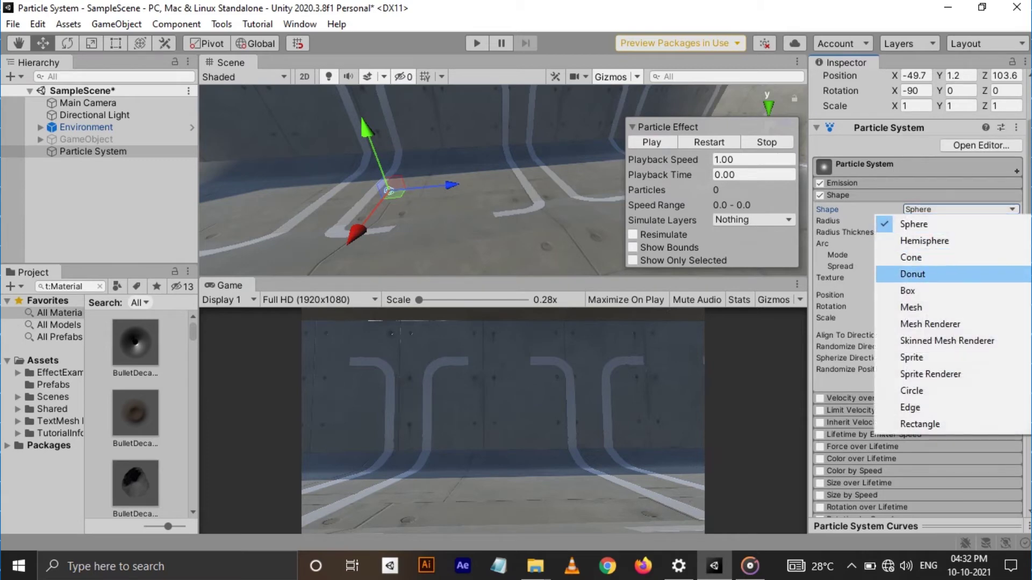
pyautogui.click(913, 274)
# Step: Set the emitter shape to Box and open its Emit From options
pyautogui.click(959, 209)
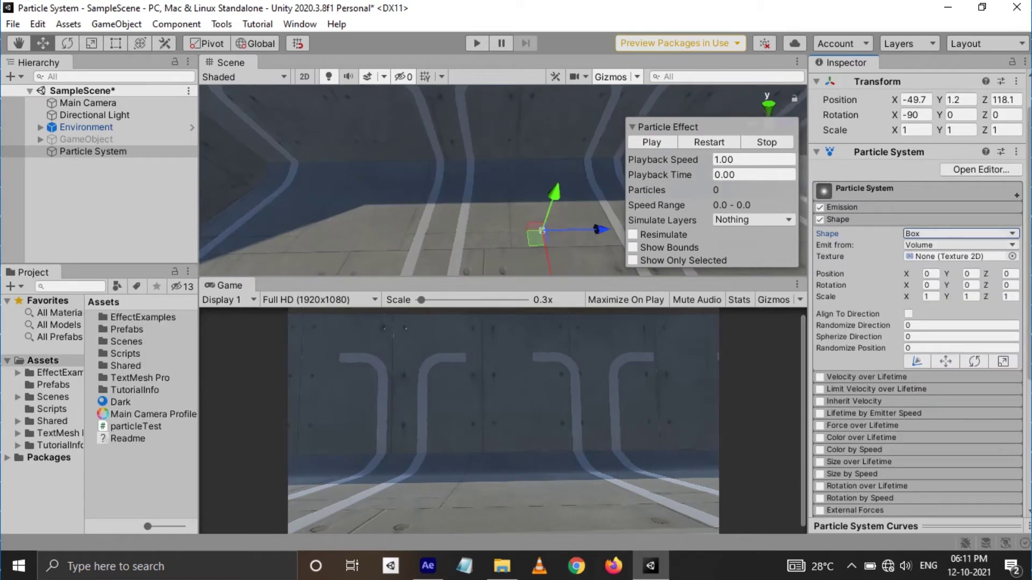
pyautogui.click(959, 233)
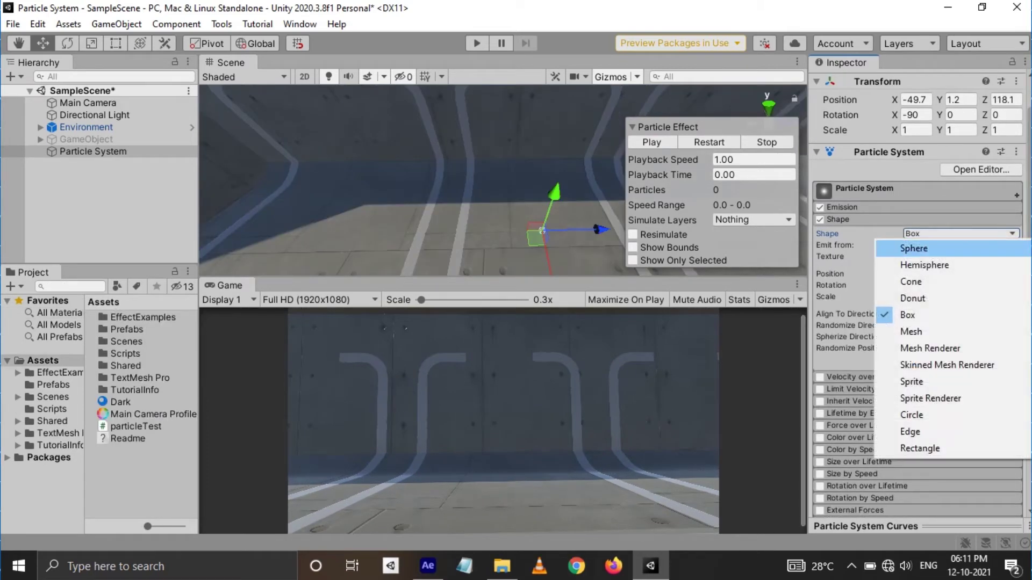
pyautogui.click(908, 315)
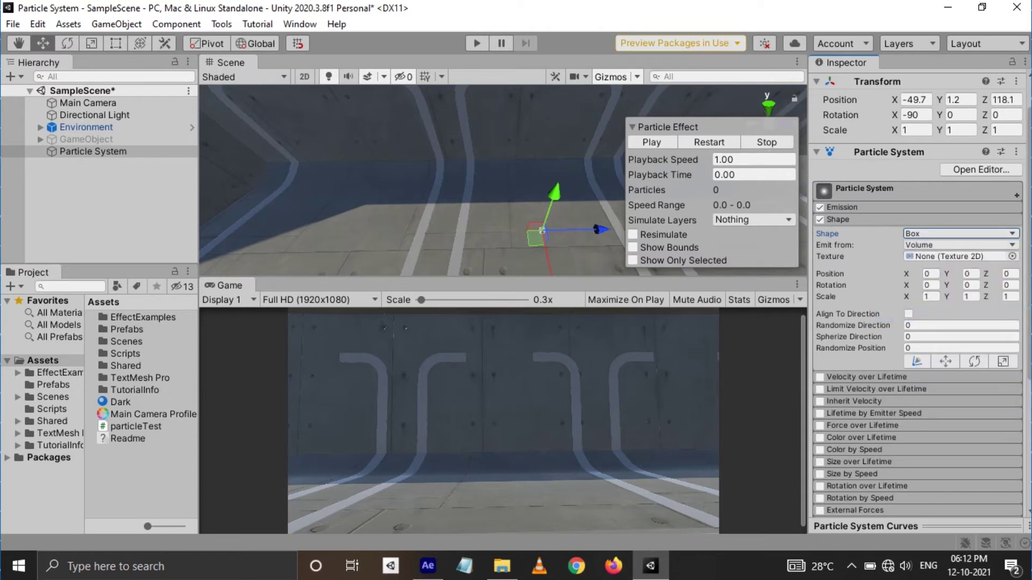
pyautogui.click(959, 245)
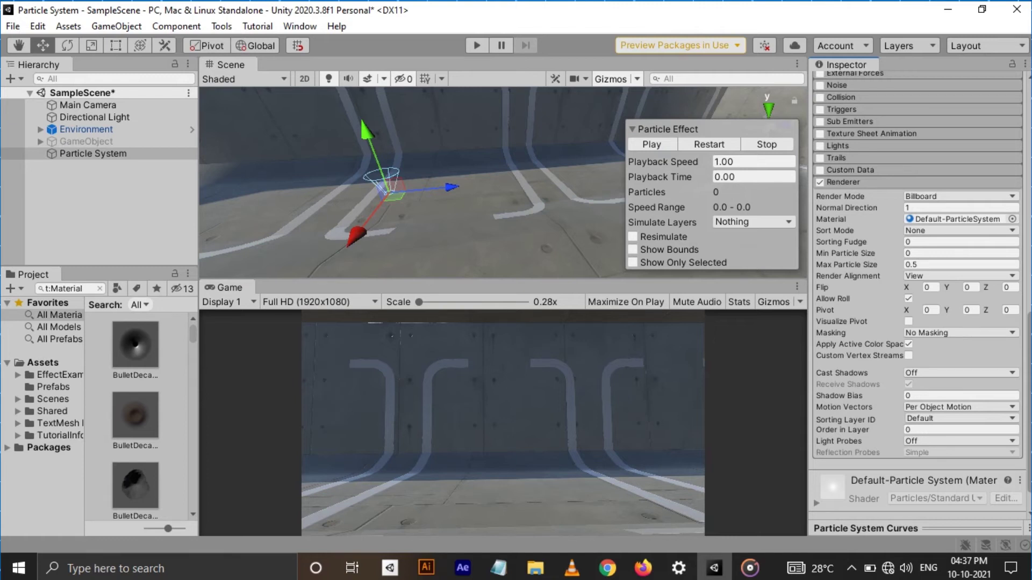
# Step: Look through the Renderer module's Render Mode, Material and Mesh choices
pyautogui.click(961, 197)
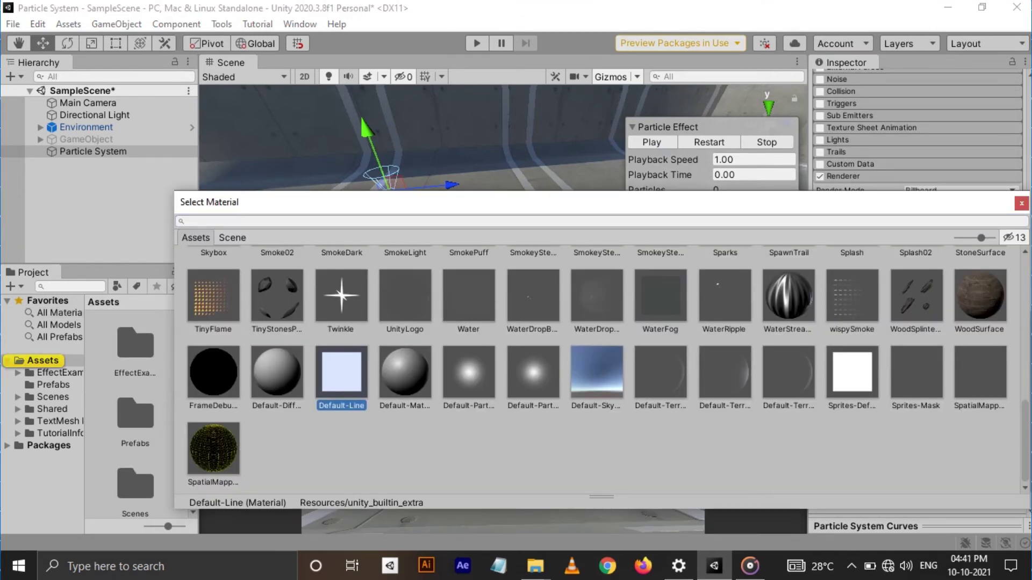
pyautogui.click(1021, 203)
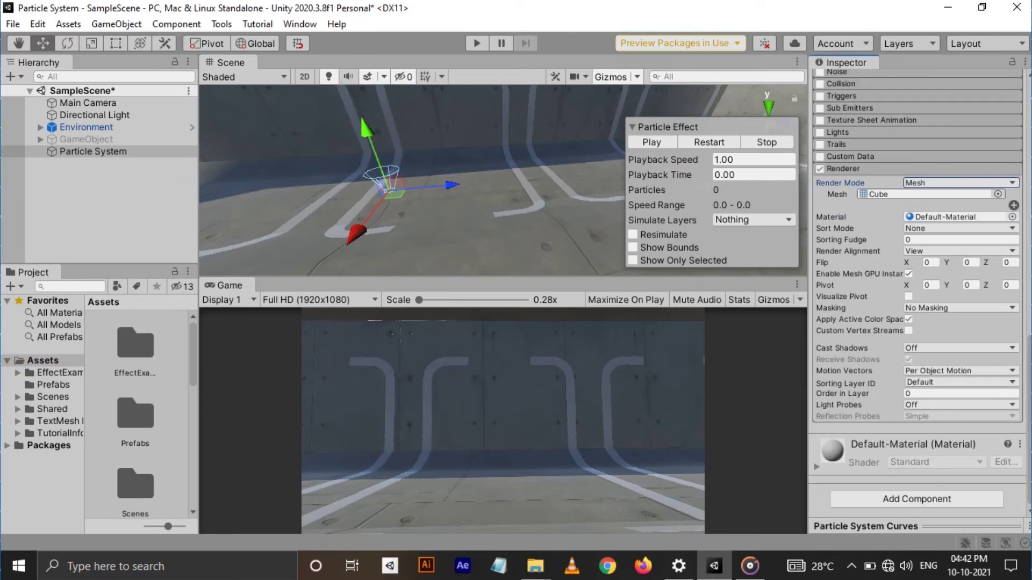
pyautogui.click(998, 194)
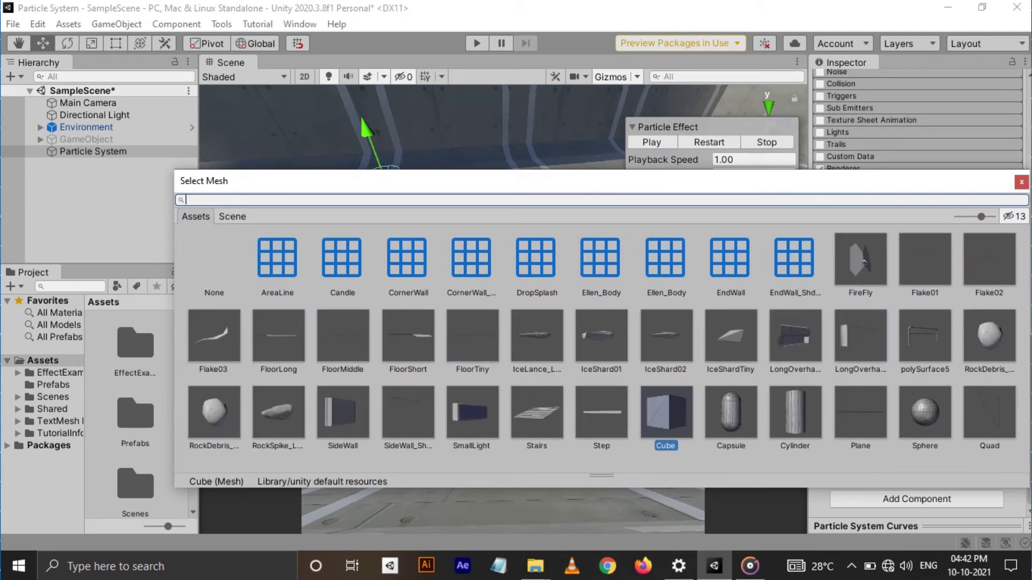
pyautogui.press('Escape')
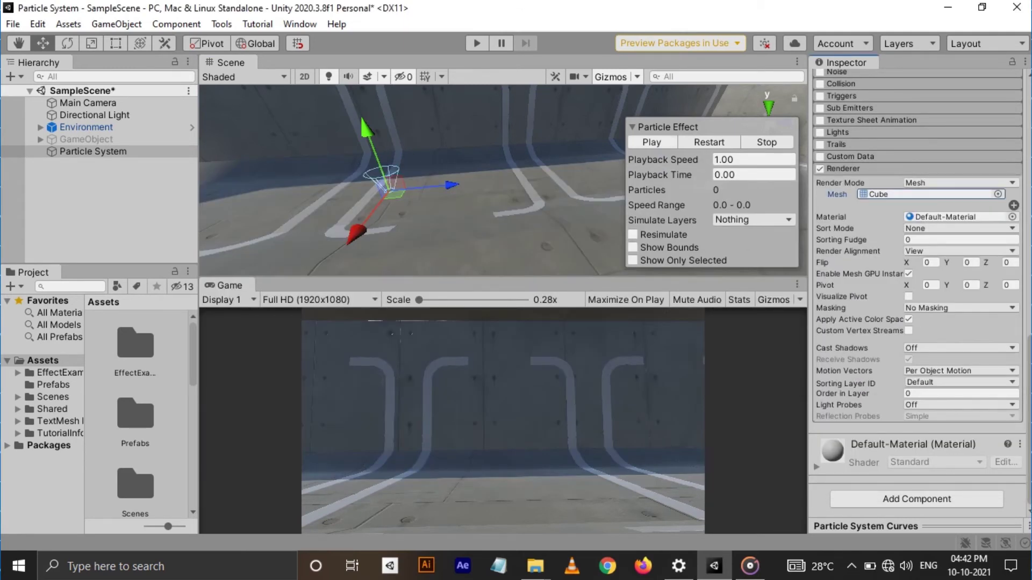
# Step: Play the effect in Mesh render mode with Cube particles and inspect it in the Scene view
pyautogui.click(652, 142)
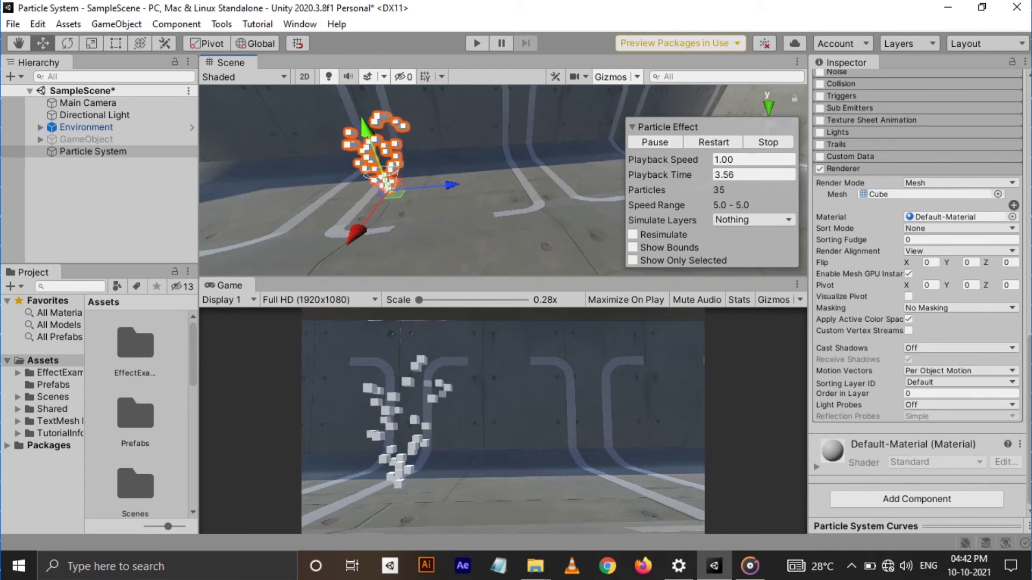
pyautogui.moveTo(419, 183); pyautogui.dragTo(474, 215, button='middle')
pyautogui.moveTo(474, 215); pyautogui.dragTo(411, 252, button='right')
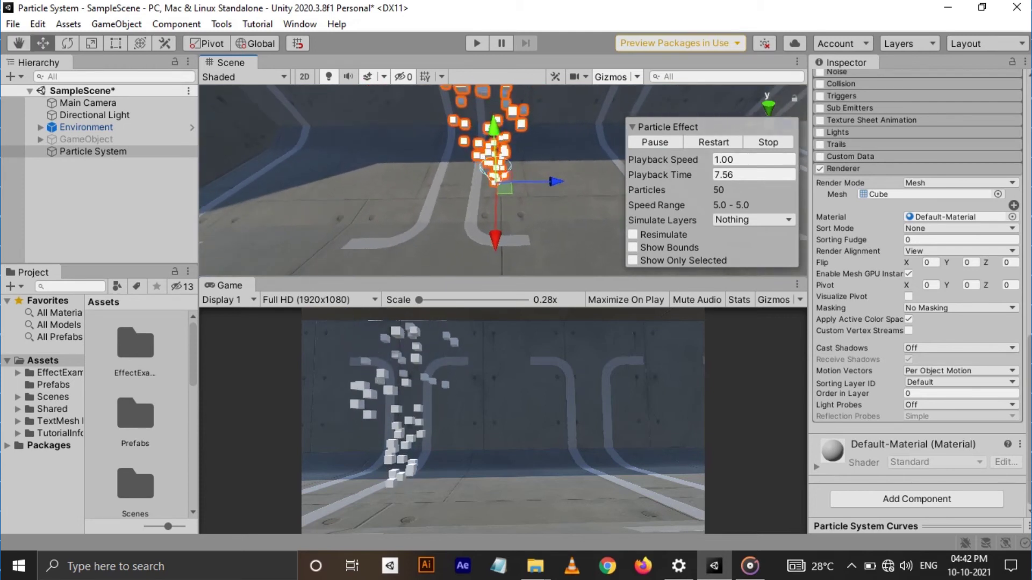
pyautogui.keyDown('alt'); pyautogui.moveTo(473, 264); pyautogui.dragTo(494, 271); pyautogui.keyUp('alt')
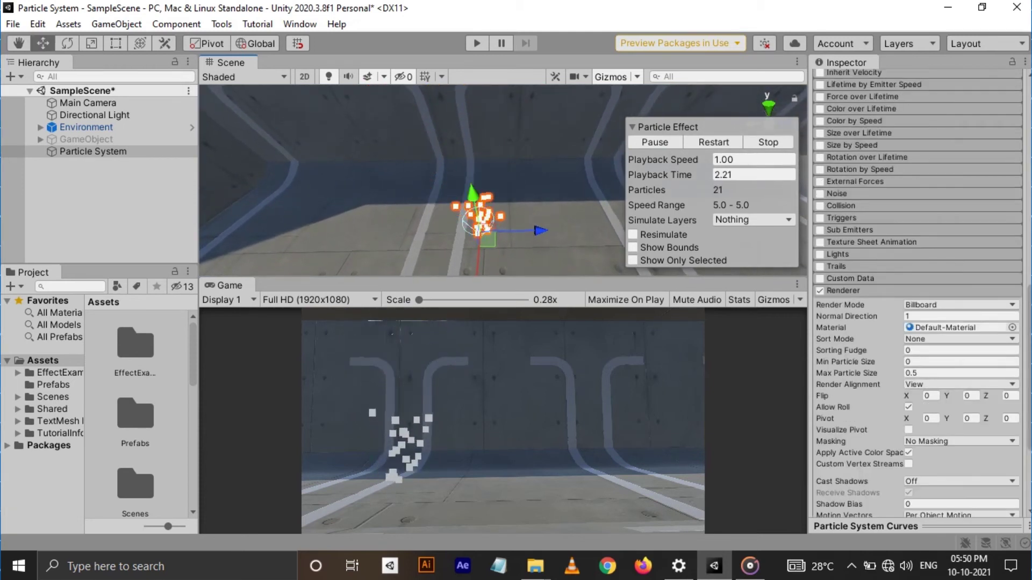
# Step: Set the Renderer's Max Particle Size to 6.37 and Cast Shadows to On, and play the effect
pyautogui.moveTo(849, 362); pyautogui.dragTo(968, 374)
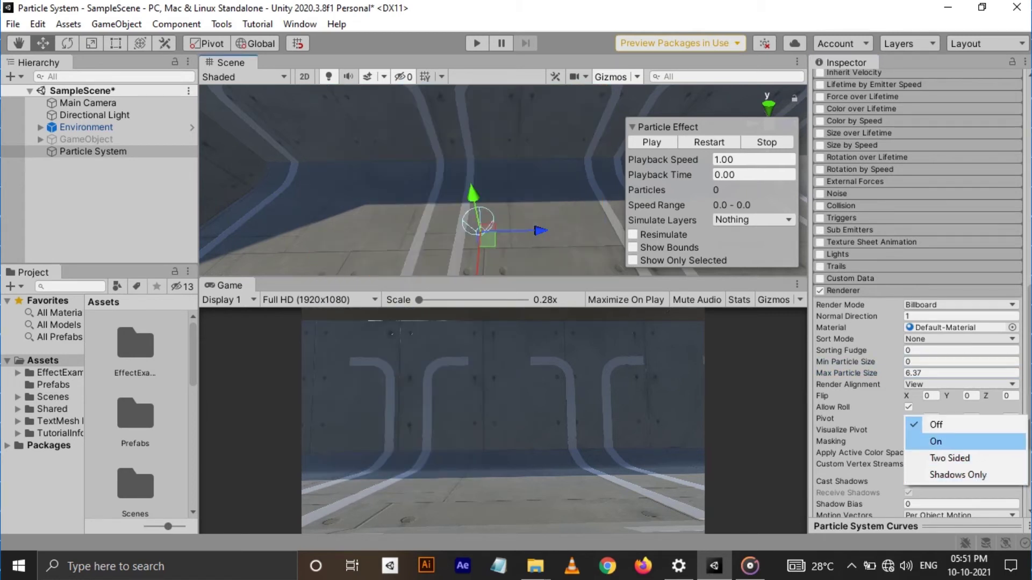
pyautogui.press('Return')
pyautogui.click(652, 142)
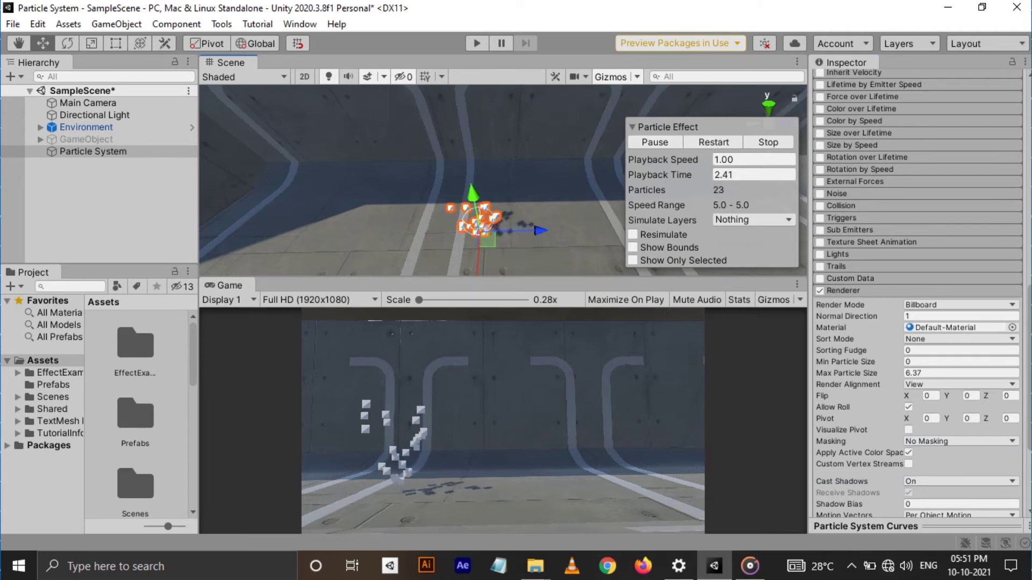
# Step: Switch Cast Shadows to Two Sided and on to Shadows Only while the effect plays
pyautogui.click(961, 482)
pyautogui.press('Down')
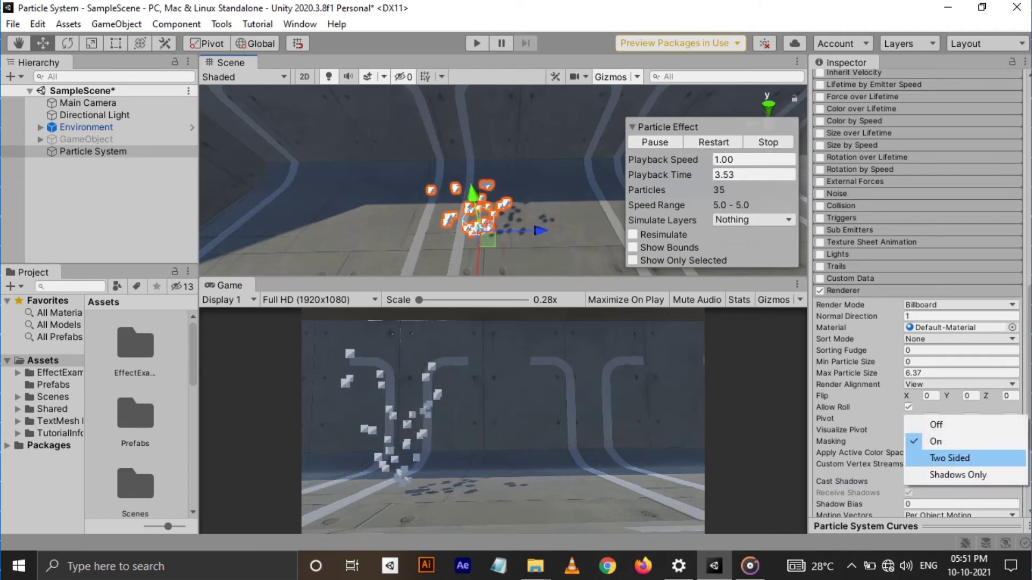
pyautogui.press('Return')
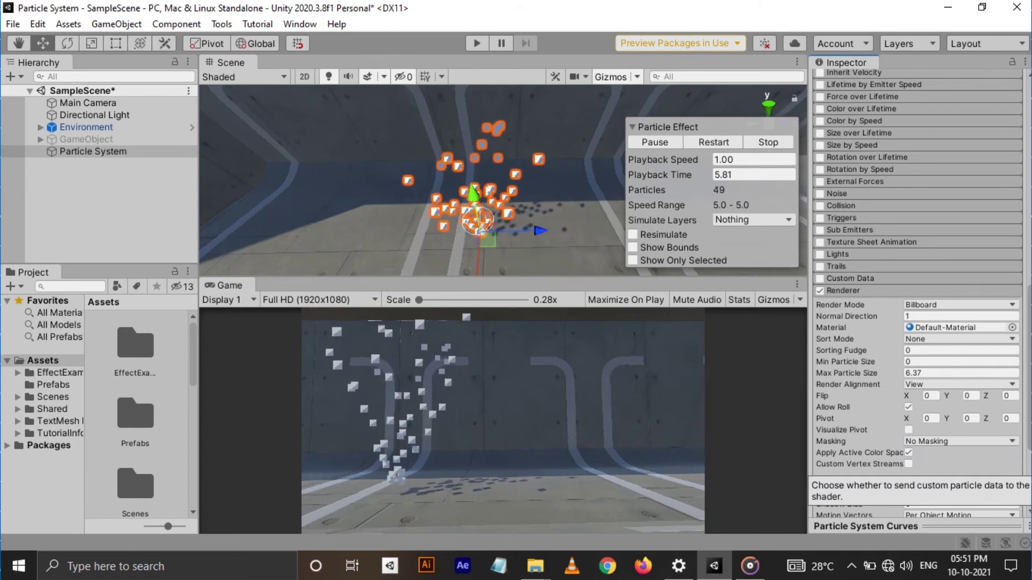
pyautogui.press('Return')
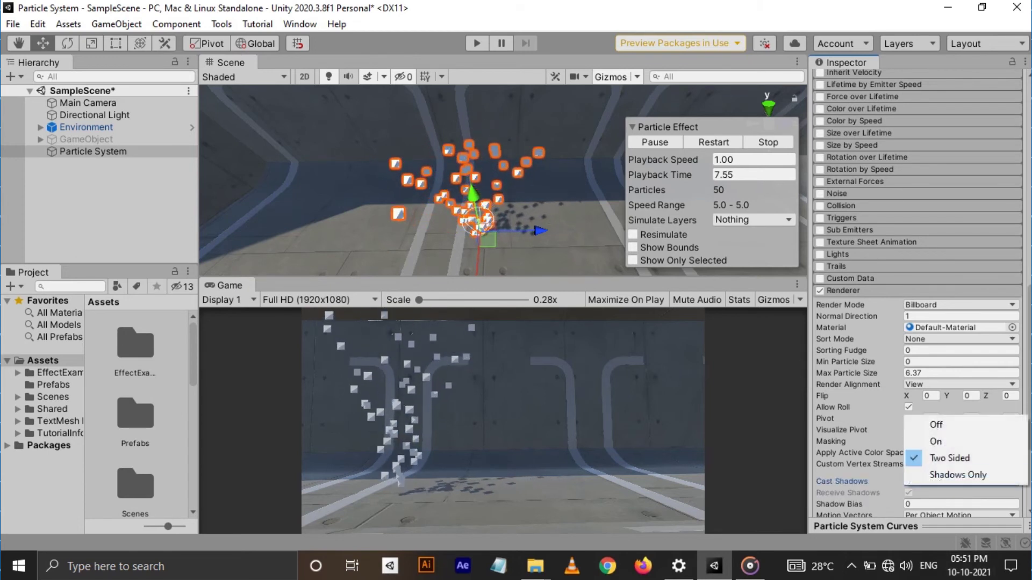
pyautogui.press('Down')
pyautogui.press('Return')
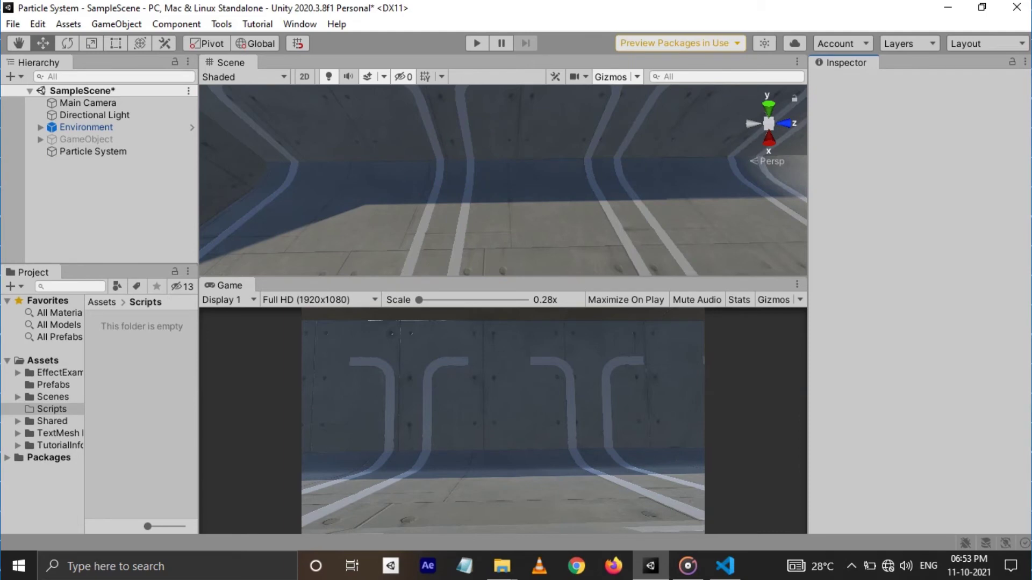
# Step: Create a C# script named ParticleControl in the Scripts folder and open it in Visual Studio Code
pyautogui.rightClick(146, 334)
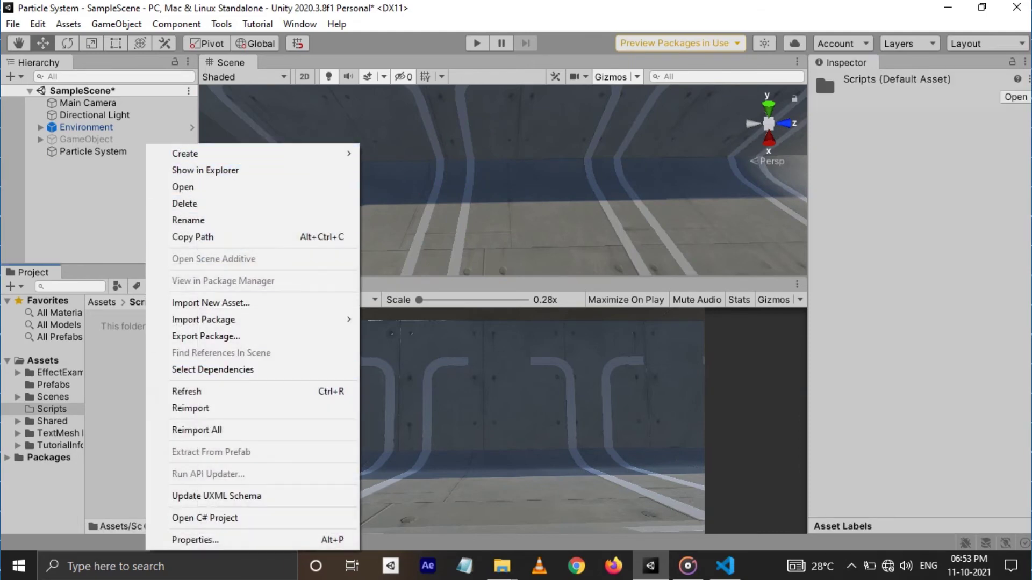
pyautogui.moveTo(226, 153)
pyautogui.click(407, 70)
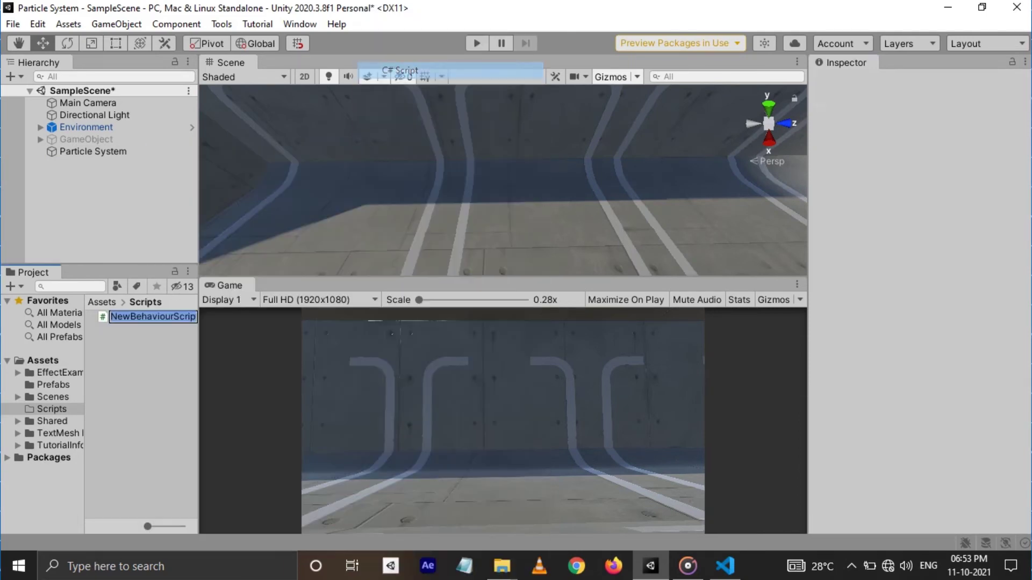
pyautogui.write('ParticleControl')
pyautogui.press('Return')
pyautogui.doubleClick(129, 316)
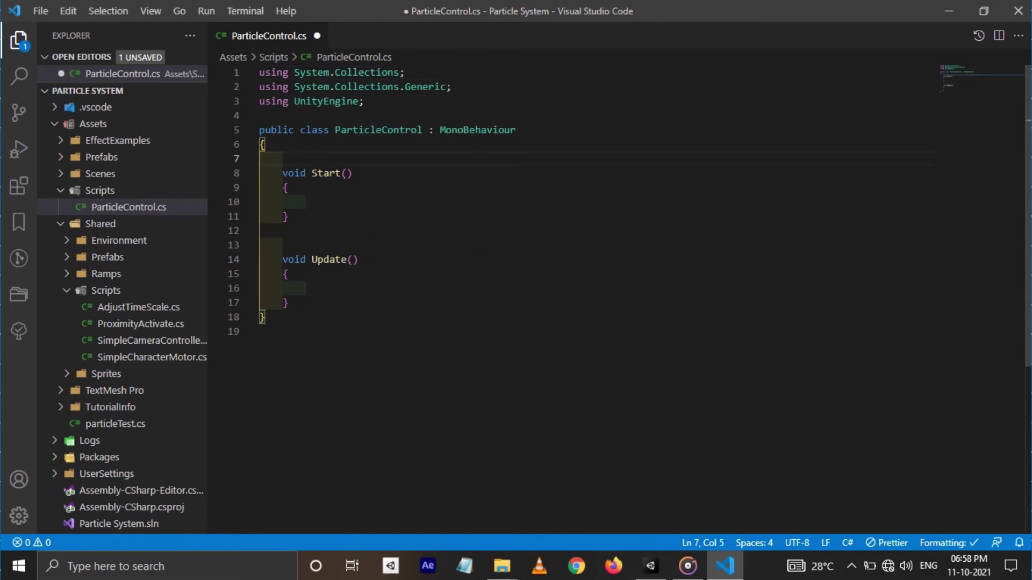
# Step: Declare a ParticleSystem field ps in the ParticleControl class and assign it in Start with GetComponent<PatricleSystem> ()
pyautogui.write('ParticleSystem ps;')
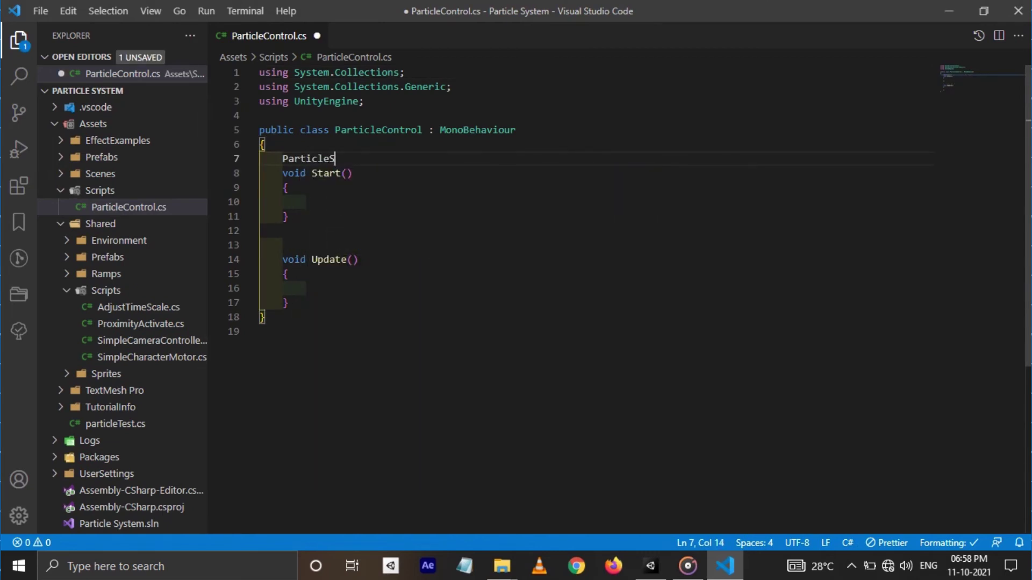
pyautogui.press('Down')
pyautogui.press('Down')
pyautogui.press('Tab')
pyautogui.write('ps = ')
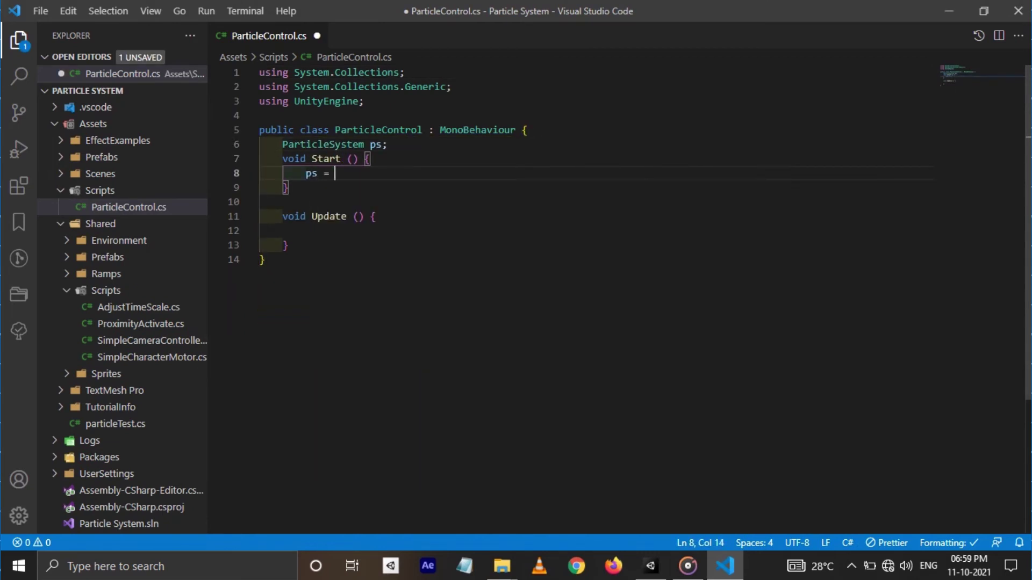
pyautogui.write('GetComponent<PatricleSystem> (')
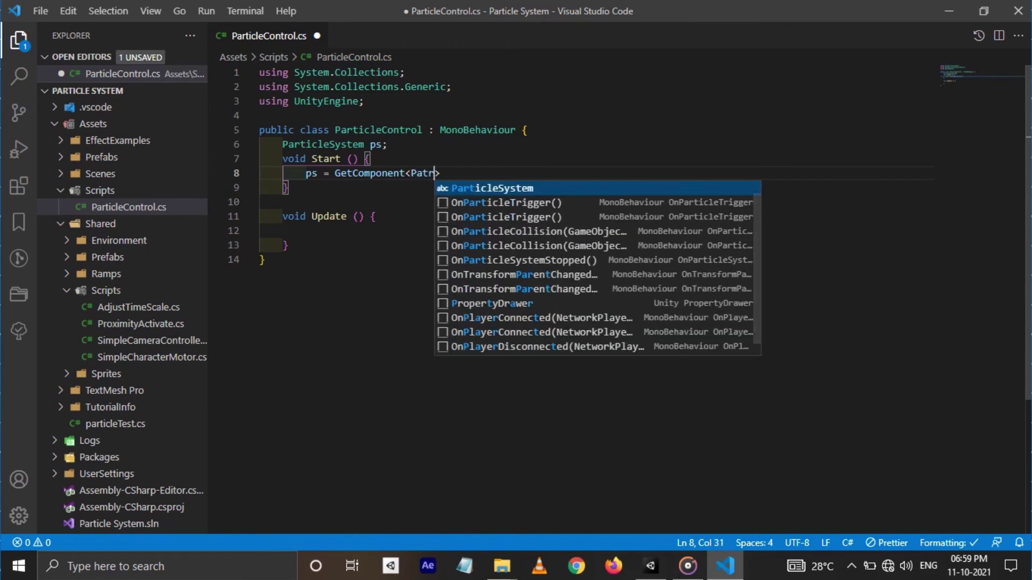
pyautogui.write(');')
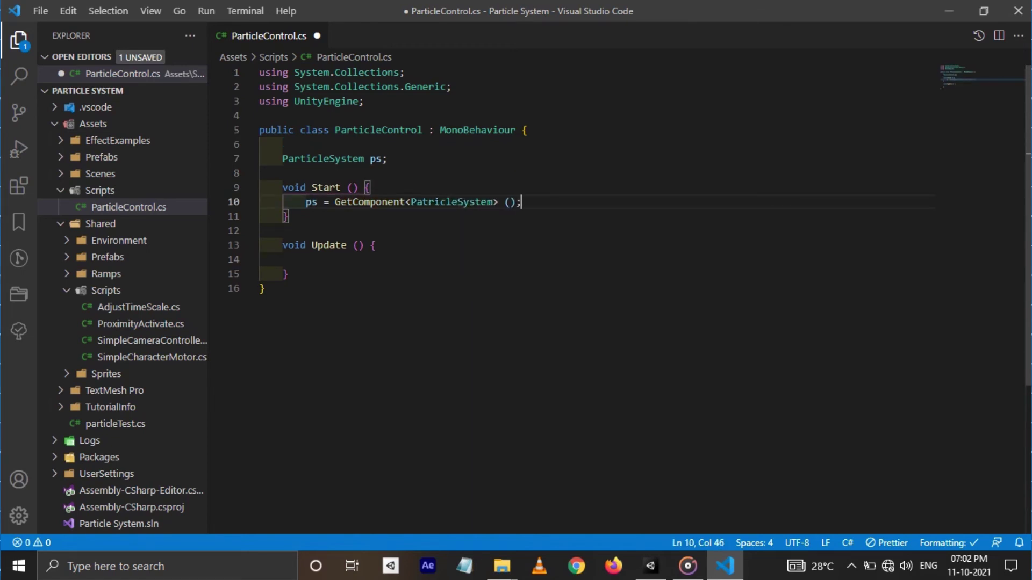
pyautogui.press('Return')
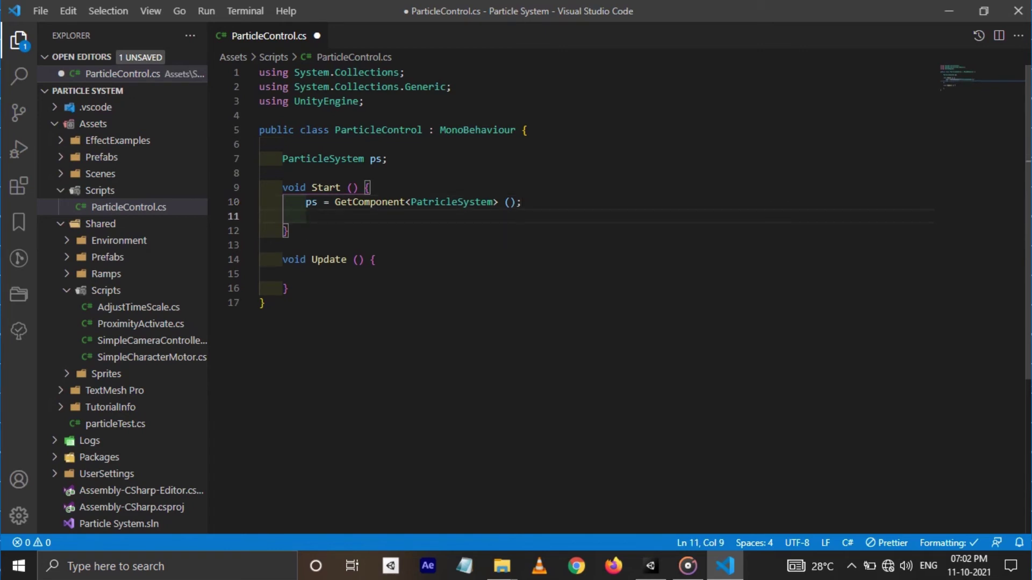
pyautogui.write('ps.collision')
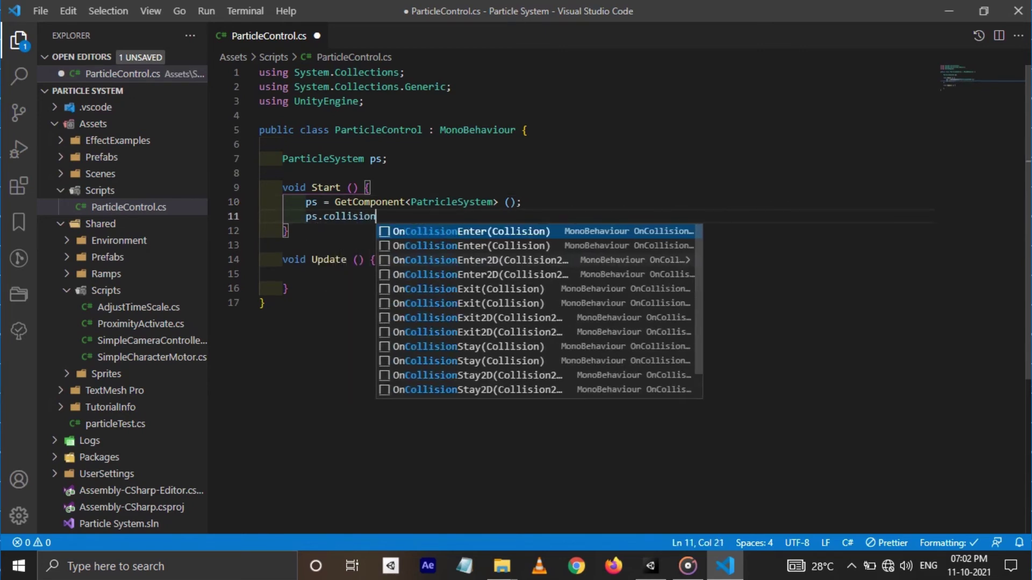
pyautogui.write('.dampen')
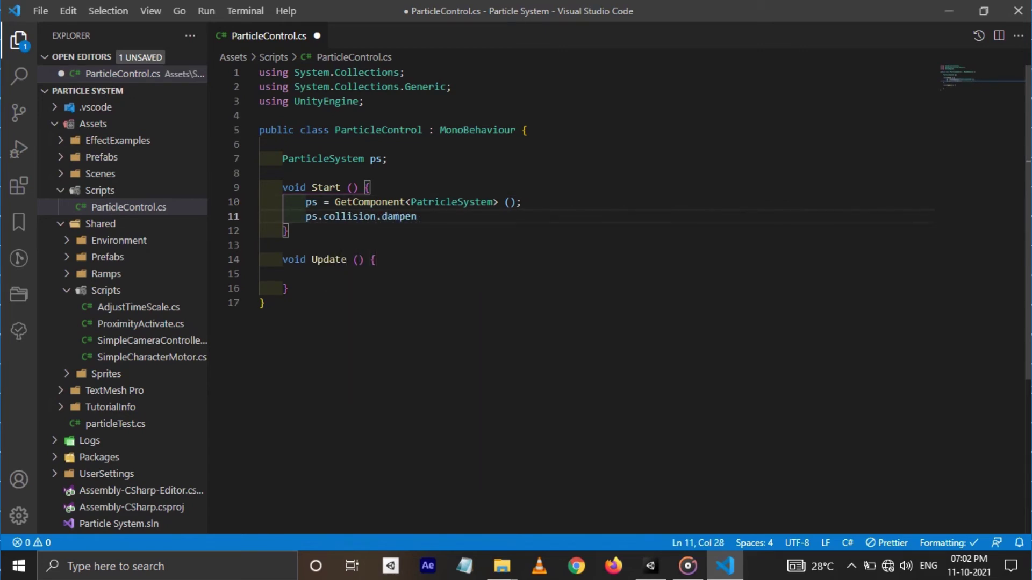
pyautogui.write(' = 1f')
pyautogui.press('BackSpace')
pyautogui.press('BackSpace')
pyautogui.press('BackSpace')
pyautogui.press('BackSpace')
pyautogui.press('BackSpace')
pyautogui.press('BackSpace')
pyautogui.press('BackSpace')
pyautogui.press('BackSpace')
pyautogui.press('BackSpace')
pyautogui.press('BackSpace')
pyautogui.press('BackSpace')
pyautogui.press('BackSpace')
pyautogui.press('BackSpace')
pyautogui.press('BackSpace')
pyautogui.press('BackSpace')
pyautogui.press('BackSpace')
pyautogui.press('BackSpace')
pyautogui.press('BackSpace')
pyautogui.press('BackSpace')
pyautogui.press('BackSpace')
# Step: In Start, store ps.collision in a variable coll, set coll.enabled to true and coll.dampen to 1f, and save the script
pyautogui.write('var coll = ps.collision;')
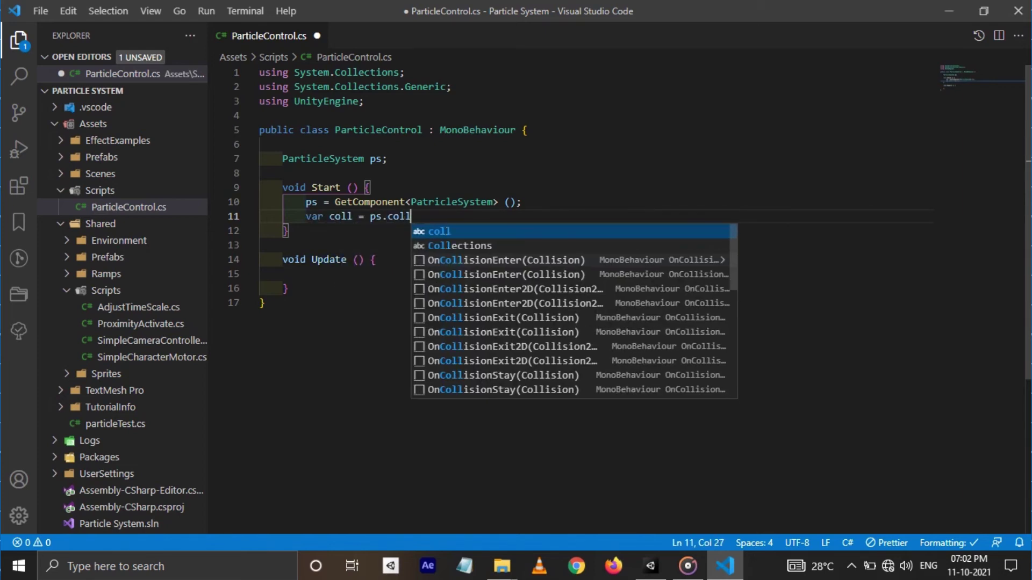
pyautogui.press('Return')
pyautogui.write('coll')
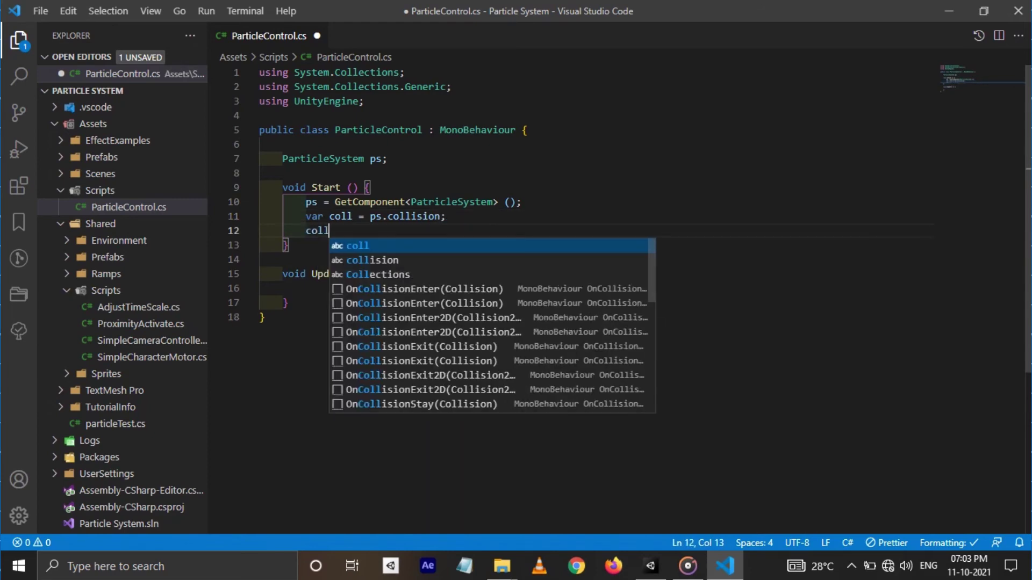
pyautogui.write('.enabled = true;')
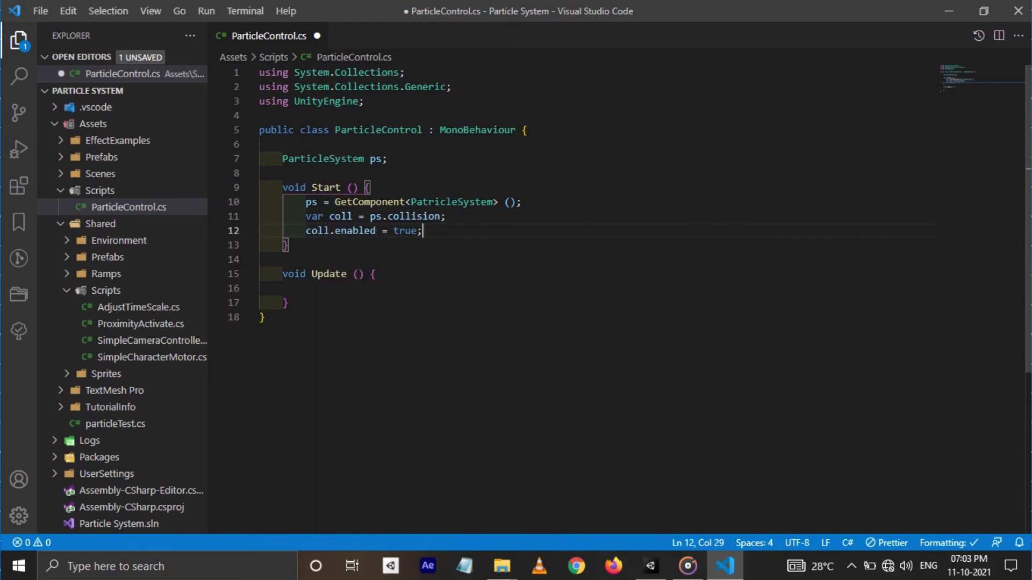
pyautogui.press('Return')
pyautogui.write('coll.dampen = 1f;')
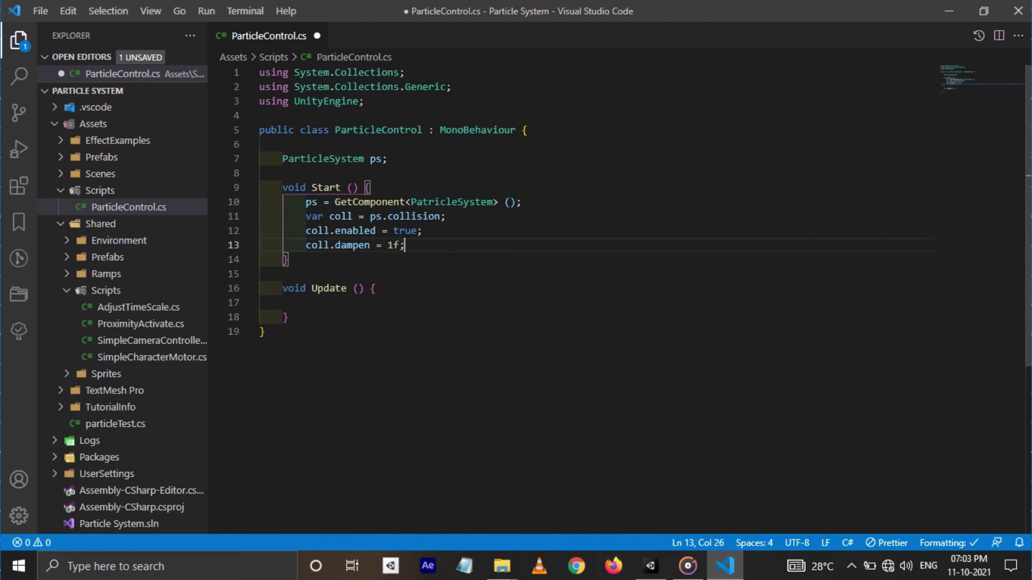
pyautogui.hotkey('ctrl', 's')
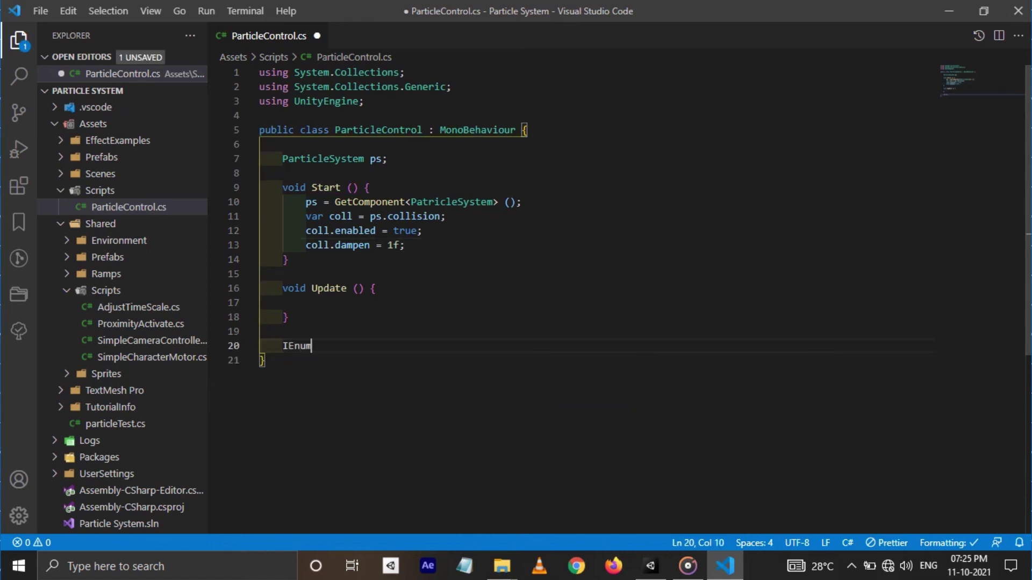
# Step: Write an IEnumerator ParticlePlay below Update that calls ps.Play (), yields new WaitForSeconds (2f) and calls ps.Stop ()
pyautogui.write('merator ParticlePlay()')
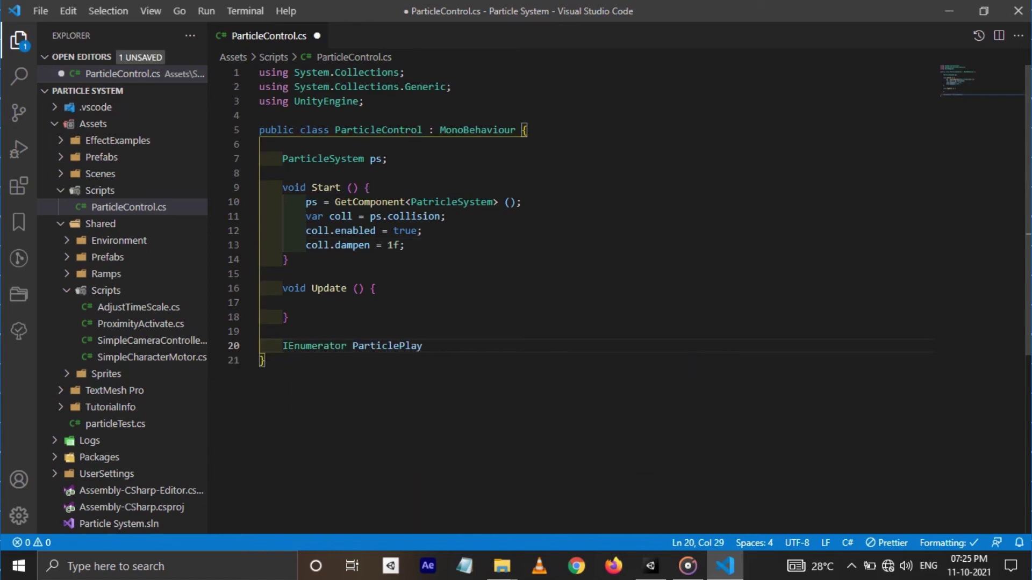
pyautogui.press('Return')
pyautogui.write('{')
pyautogui.press('Return')
pyautogui.write('ps.Play ();')
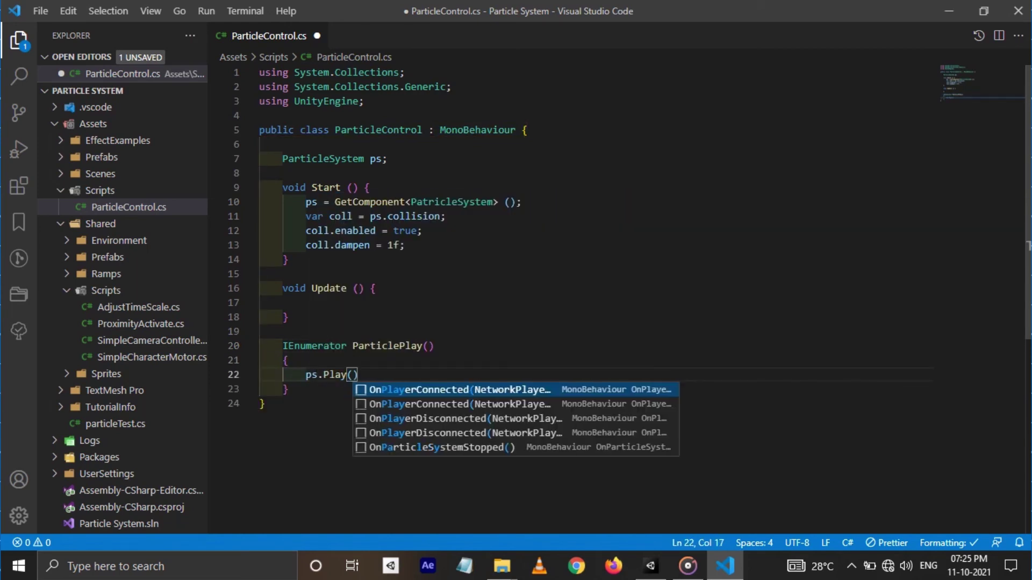
pyautogui.press('Return')
pyautogui.write('yield return ')
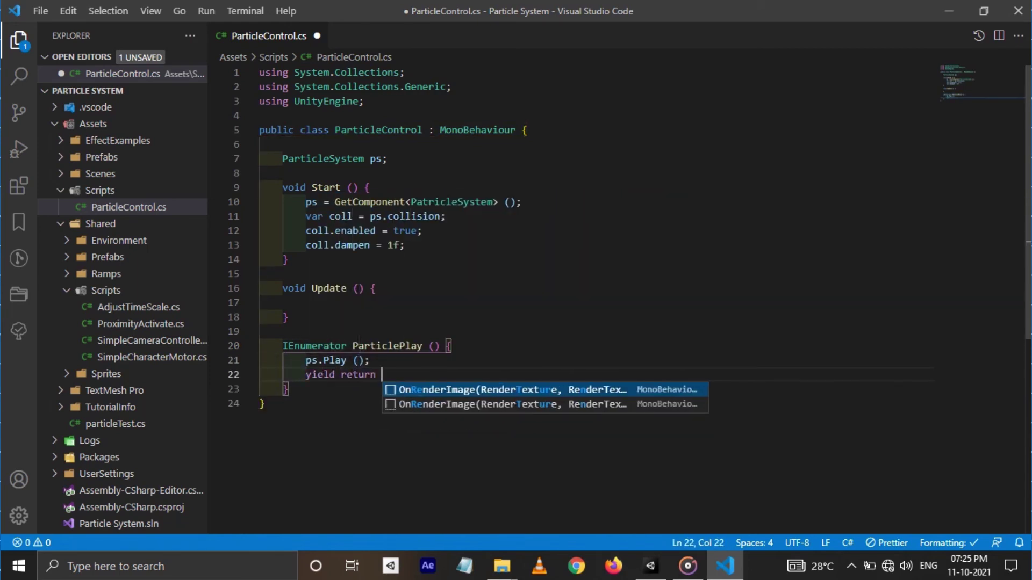
pyautogui.write('new WaitForSeconds(2f);')
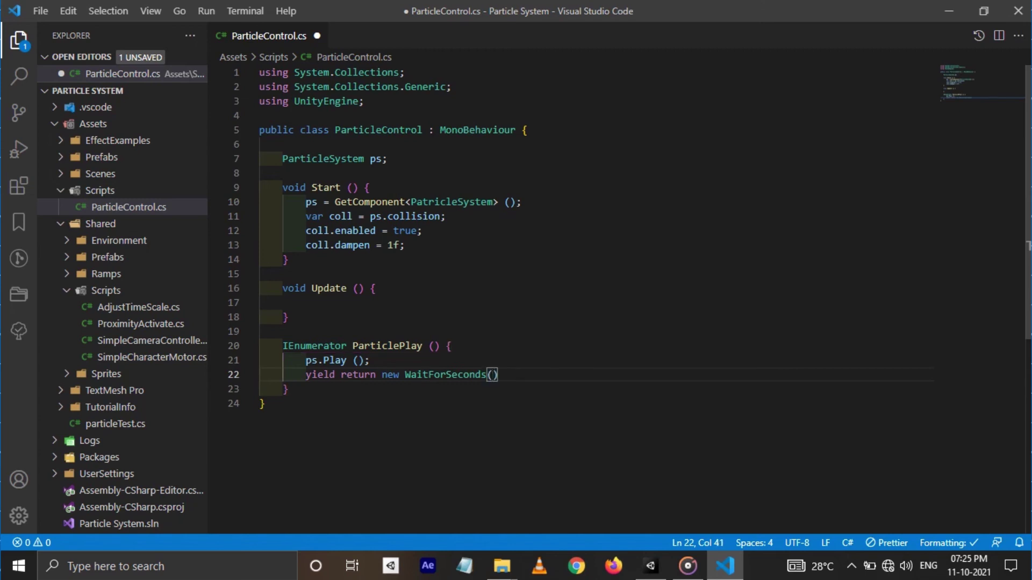
pyautogui.press('Return')
pyautogui.write('ps.Stop ();')
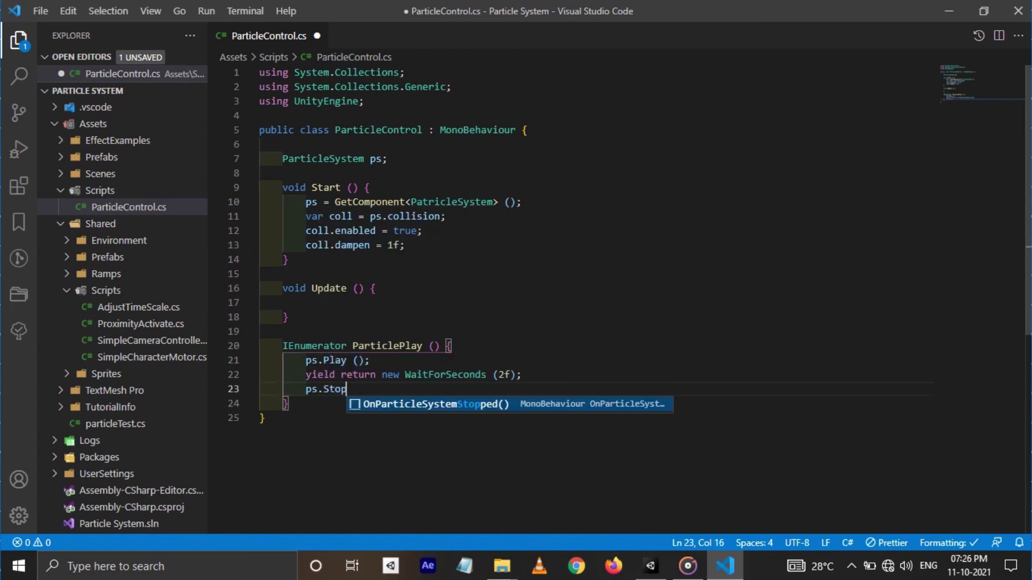
# Step: Add StartCoroutine (ParticlePlay ()); after the dampen line in Start and save the script
pyautogui.click(405, 245)
pyautogui.press('Return')
pyautogui.write('StartCoroutine')
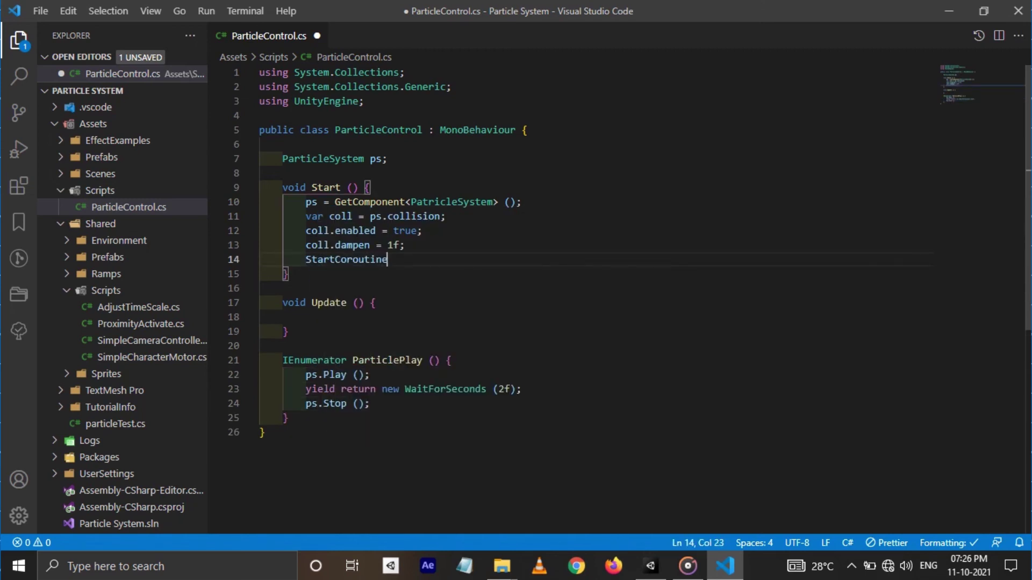
pyautogui.write(' (ParticlePlay ());')
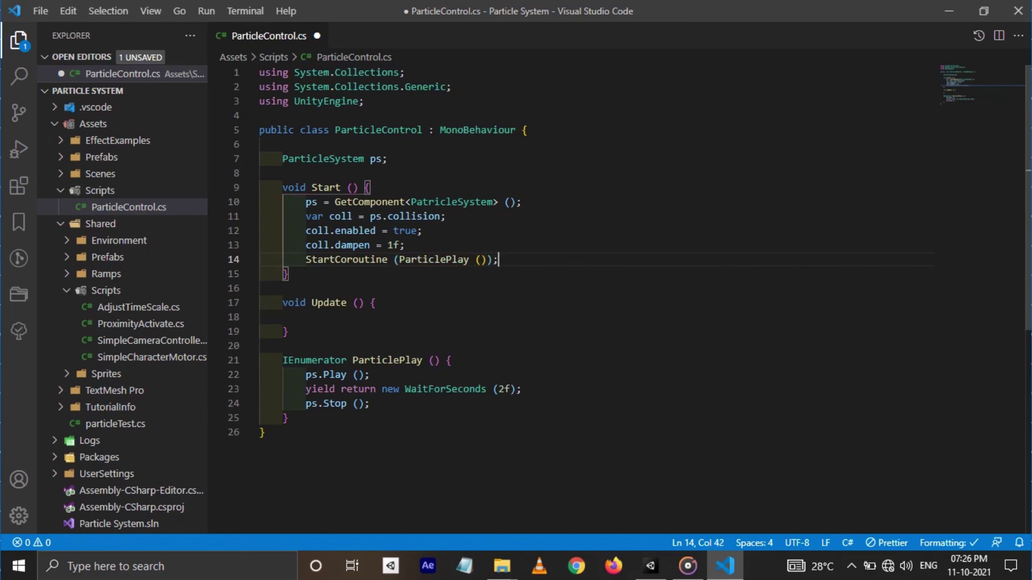
pyautogui.hotkey('ctrl', 's')
# Step: Switch to Unity, run the scene in Play mode, and deactivate and reactivate the Particle System object
pyautogui.hotkey('alt', 'Tab')
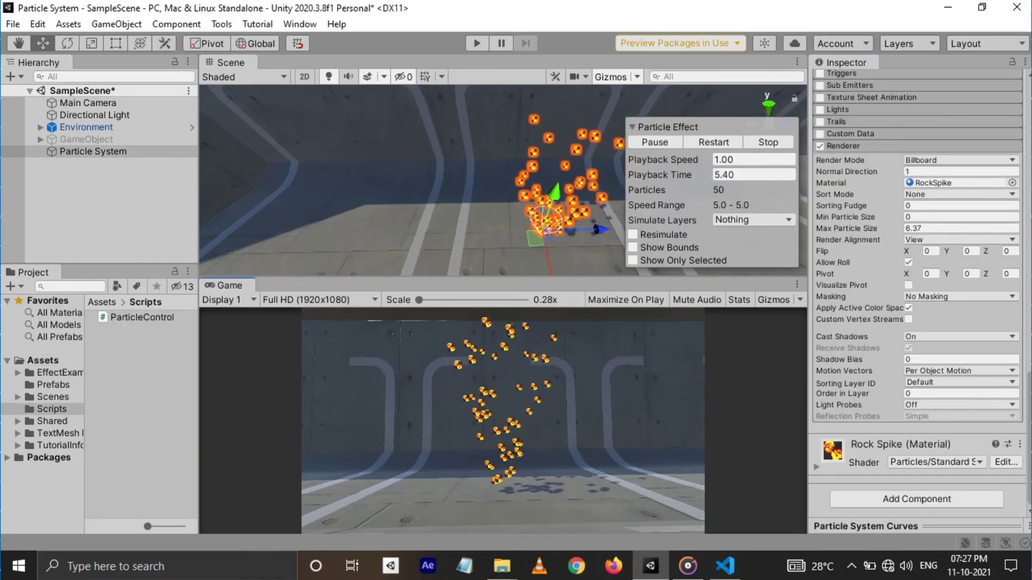
pyautogui.hotkey('ctrl', 'p')
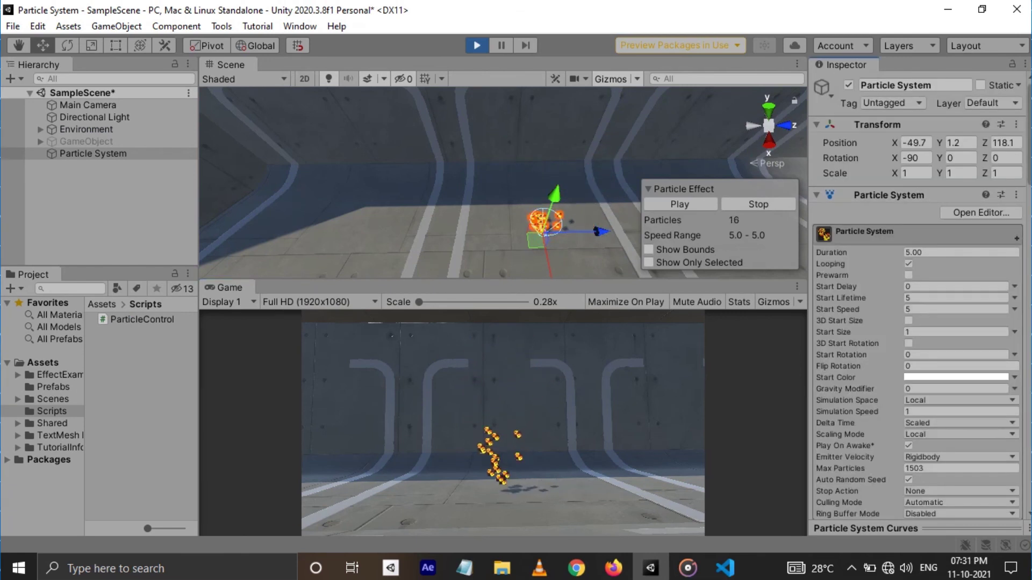
pyautogui.click(849, 85)
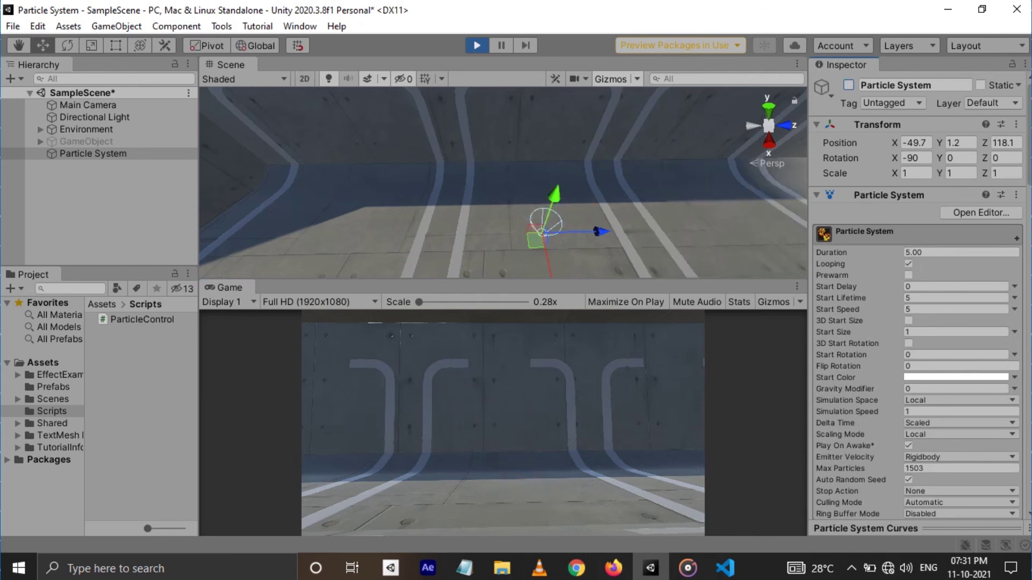
pyautogui.click(849, 85)
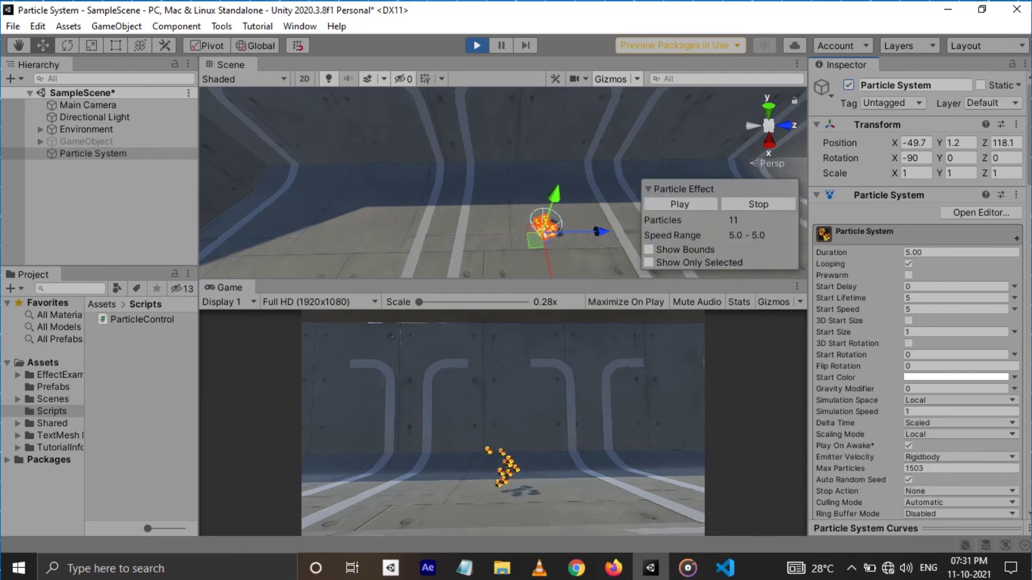